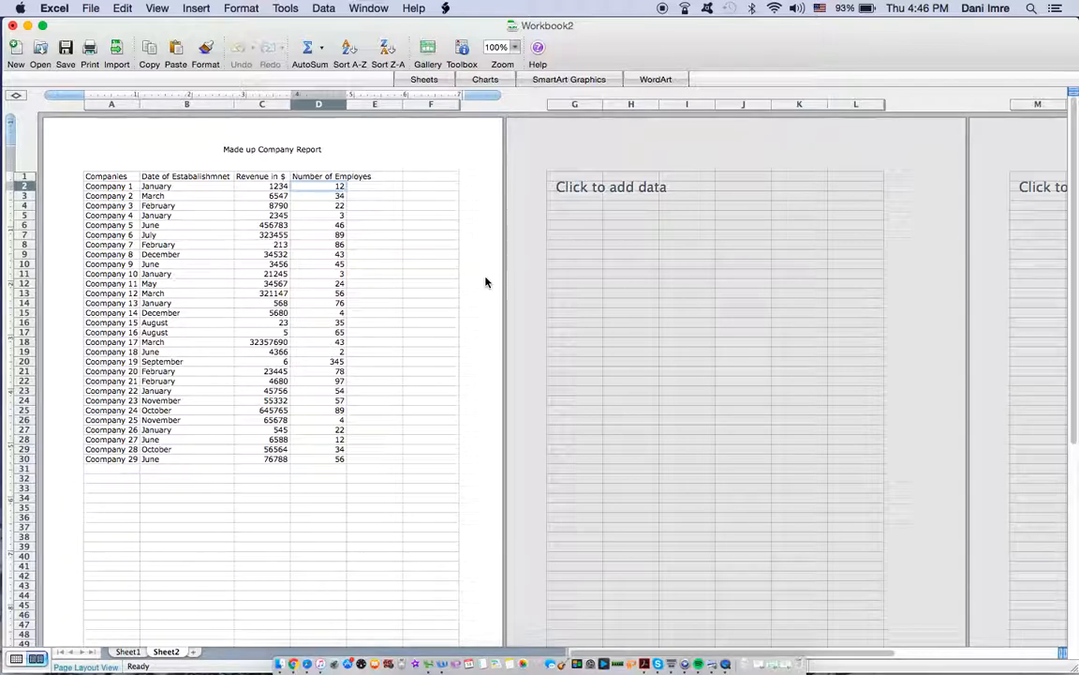
Step: Total the Number of Employes column in cell D32 with the formula =SUM(D2:D30)
{"action": "left_click", "coordinate": [314, 409]}
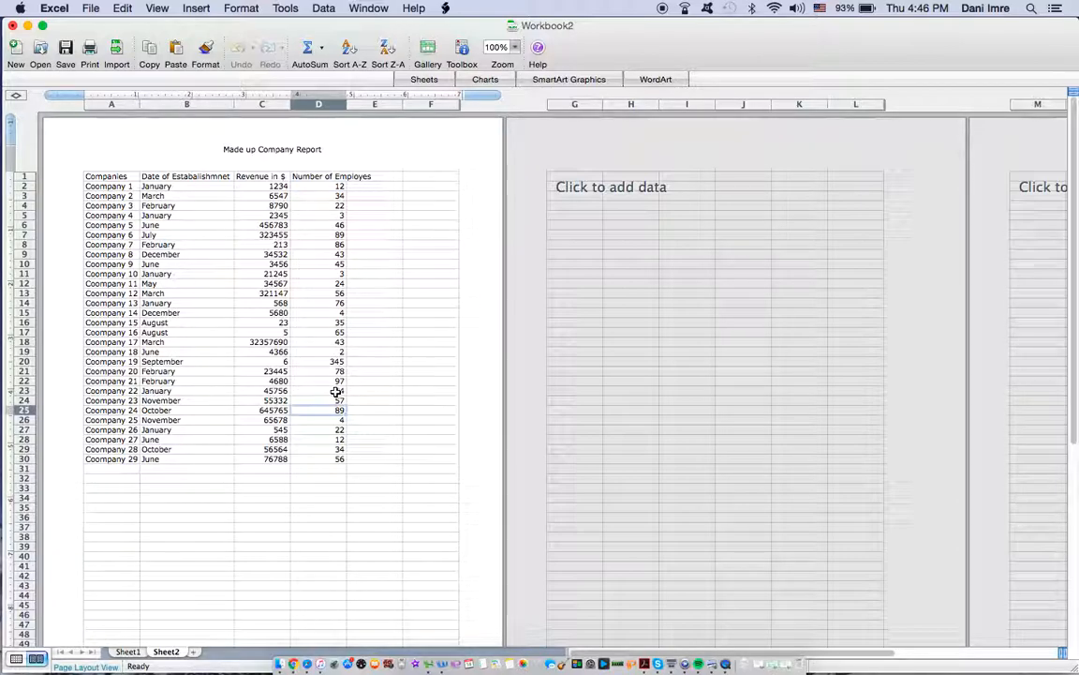
{"action": "left_click", "coordinate": [334, 477]}
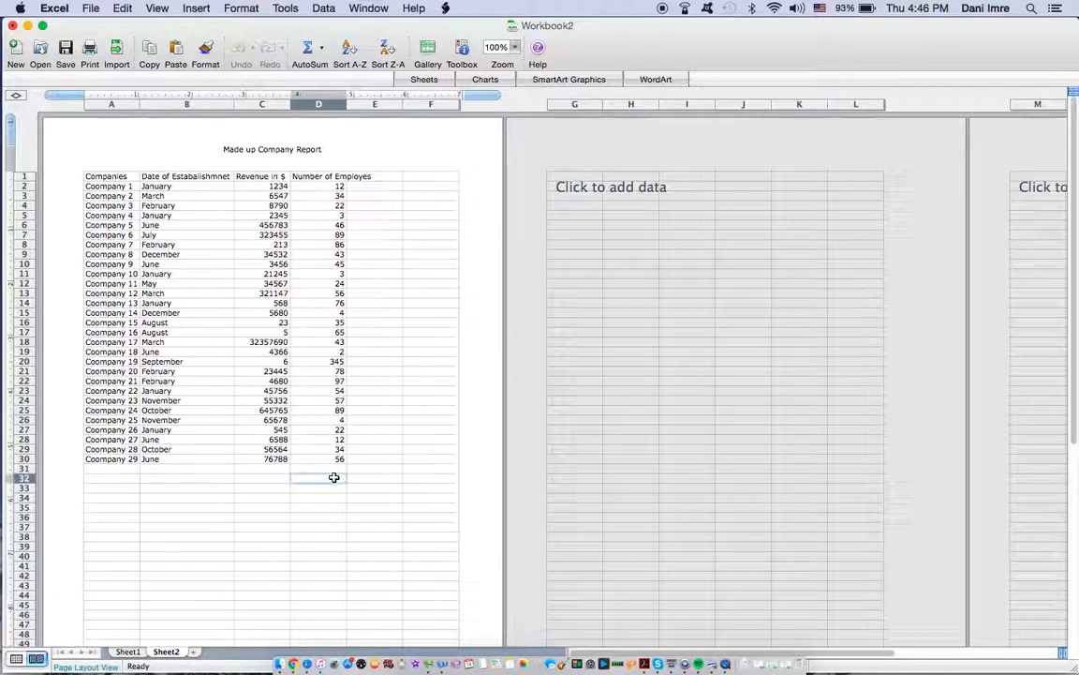
{"action": "double_click", "coordinate": [333, 478]}
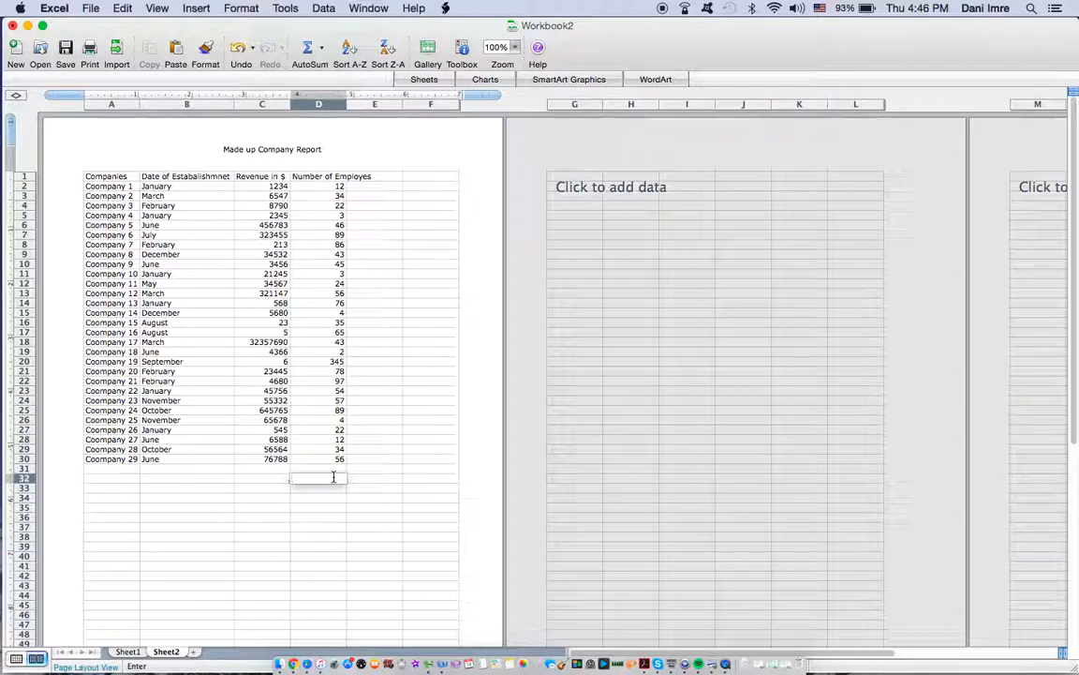
{"action": "type", "text": "=sUM"}
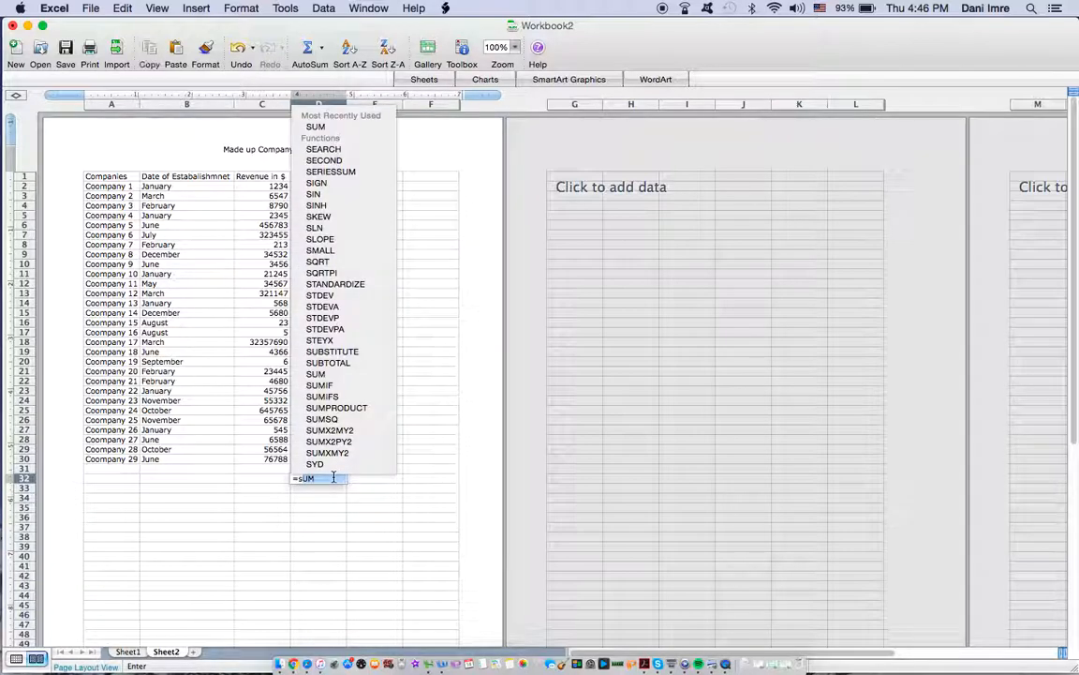
{"action": "double_click", "coordinate": [325, 128]}
{"action": "left_click_drag", "start_coordinate": [331, 187], "coordinate": [332, 457]}
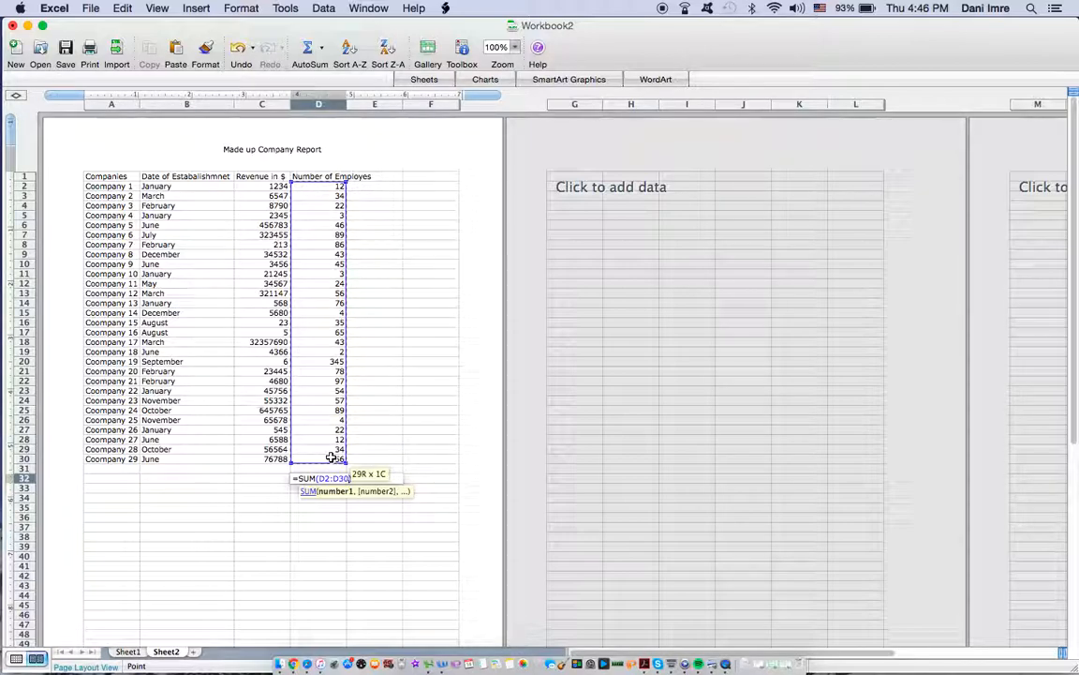
{"action": "key", "text": "Return"}
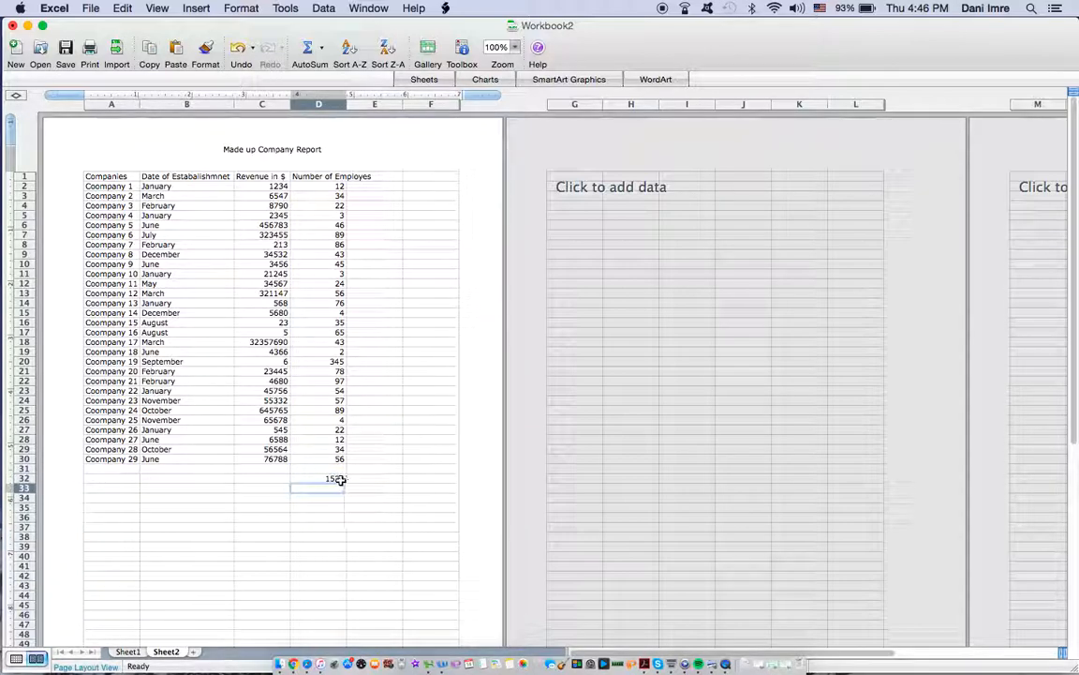
Step: Clear the SUM formula from cell D32
{"action": "double_click", "coordinate": [339, 479]}
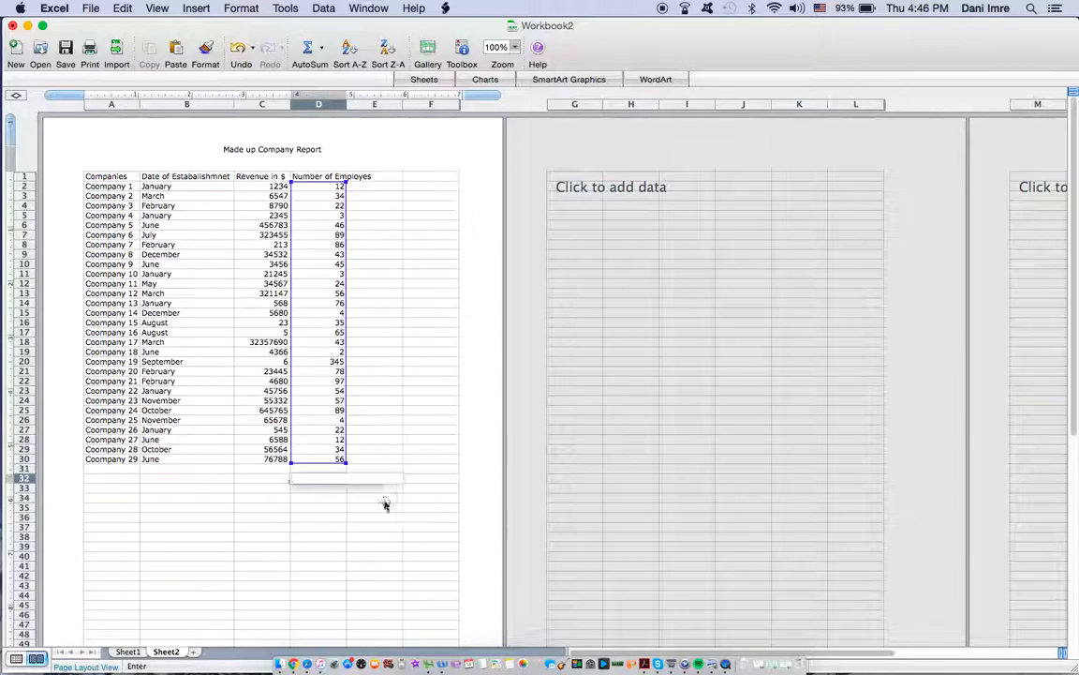
{"action": "left_click", "coordinate": [384, 502]}
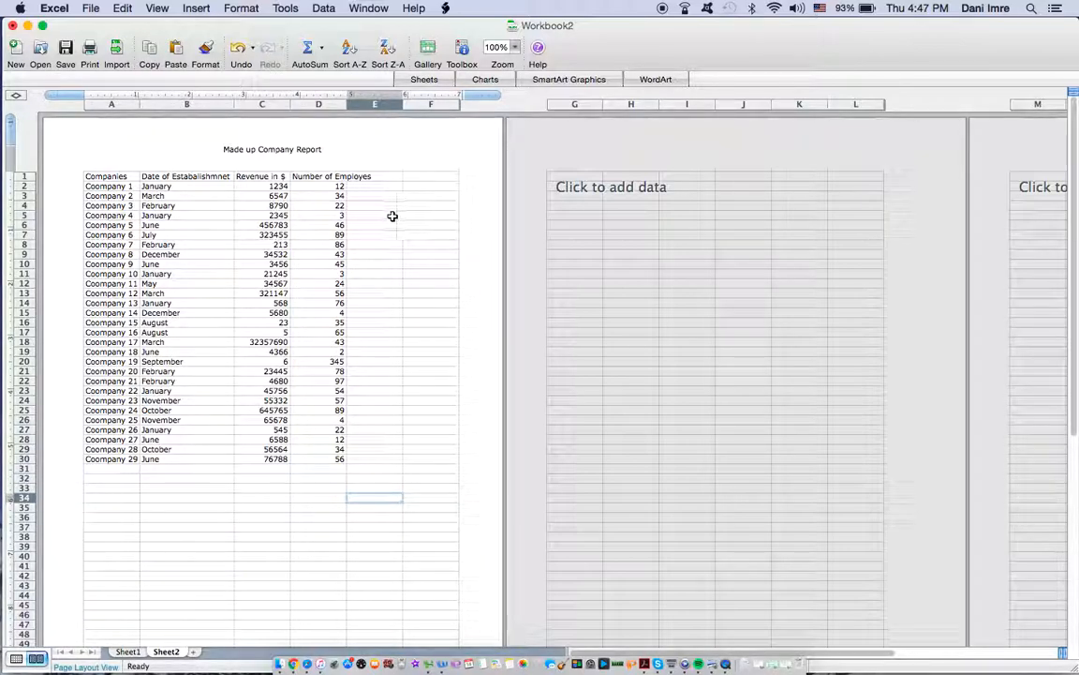
Step: Widen column D so that the Number of Employes heading fits inside it
{"action": "left_click_drag", "start_coordinate": [347, 105], "coordinate": [373, 105]}
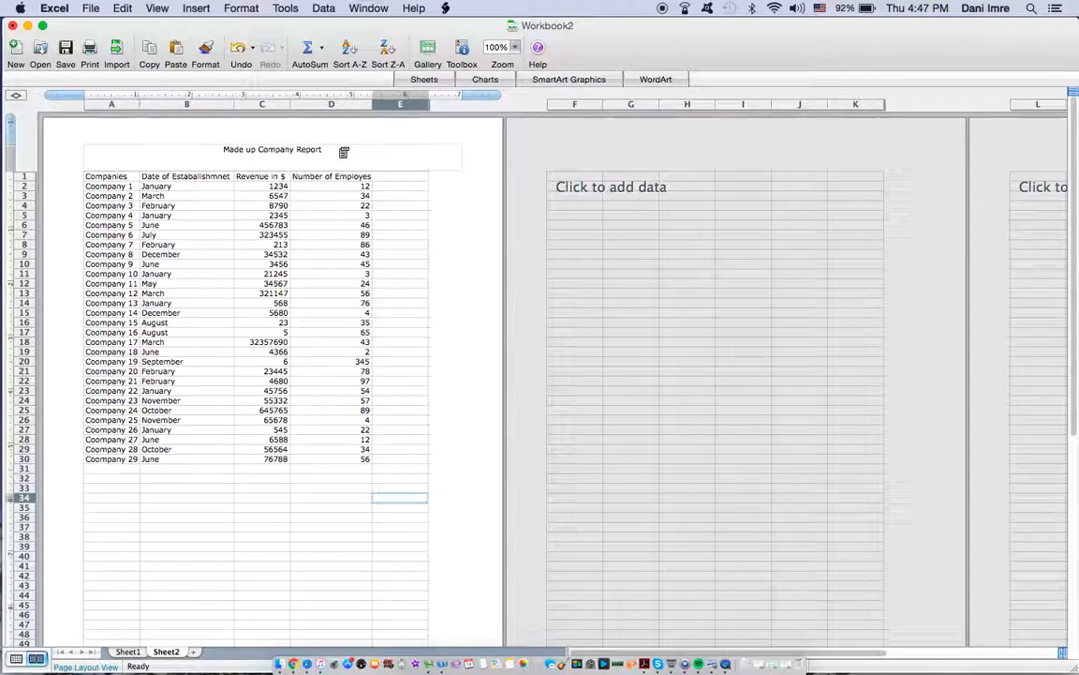
Step: Open the page header text "Made up Company Report" for editing and close the header editor without altering it
{"action": "left_click", "coordinate": [344, 152]}
{"action": "left_click", "coordinate": [306, 163]}
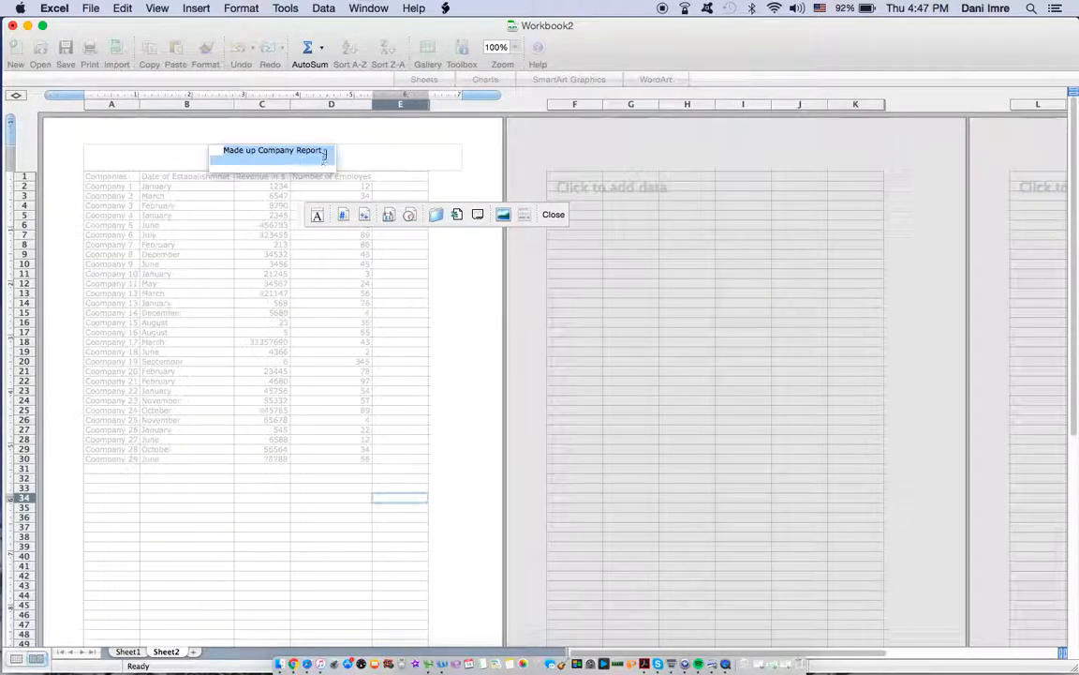
{"action": "double_click", "coordinate": [325, 154]}
{"action": "left_click", "coordinate": [325, 154]}
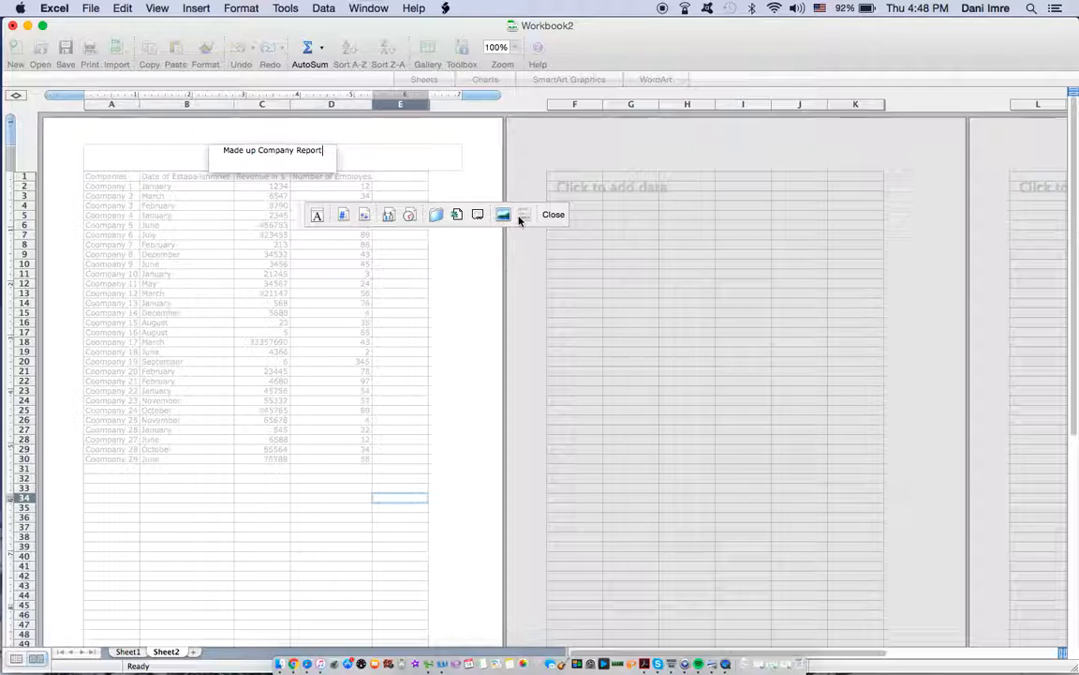
{"action": "left_click", "coordinate": [550, 218]}
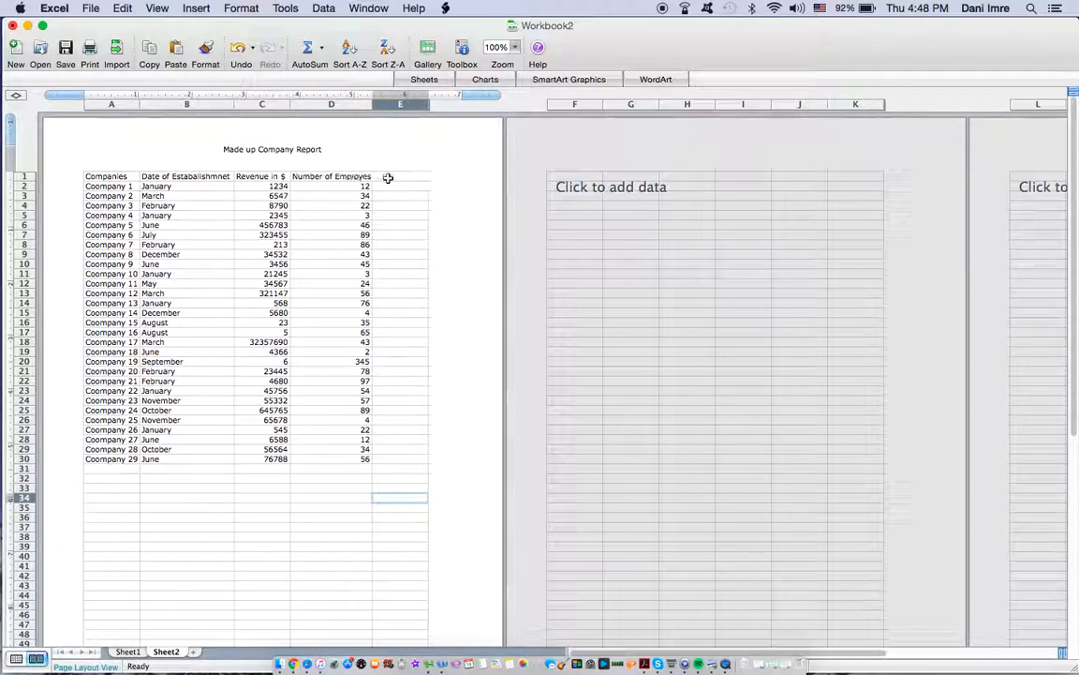
Step: Widen column D slightly more
{"action": "mouse_move", "coordinate": [371, 103]}
{"action": "left_mouse_down"}
{"action": "mouse_move", "coordinate": [397, 109]}
{"action": "mouse_move", "coordinate": [372, 106]}
{"action": "left_mouse_up"}
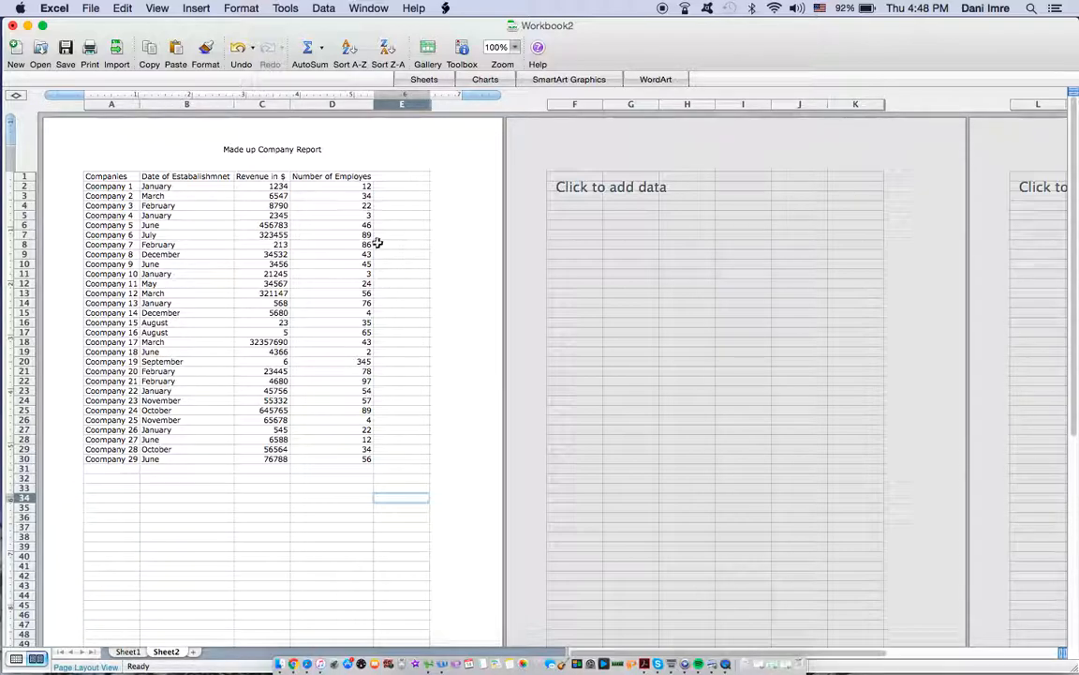
Step: Show the Formatting Palette beside the table and apply borders around and between all cells of A1:D30
{"action": "left_click", "coordinate": [468, 51]}
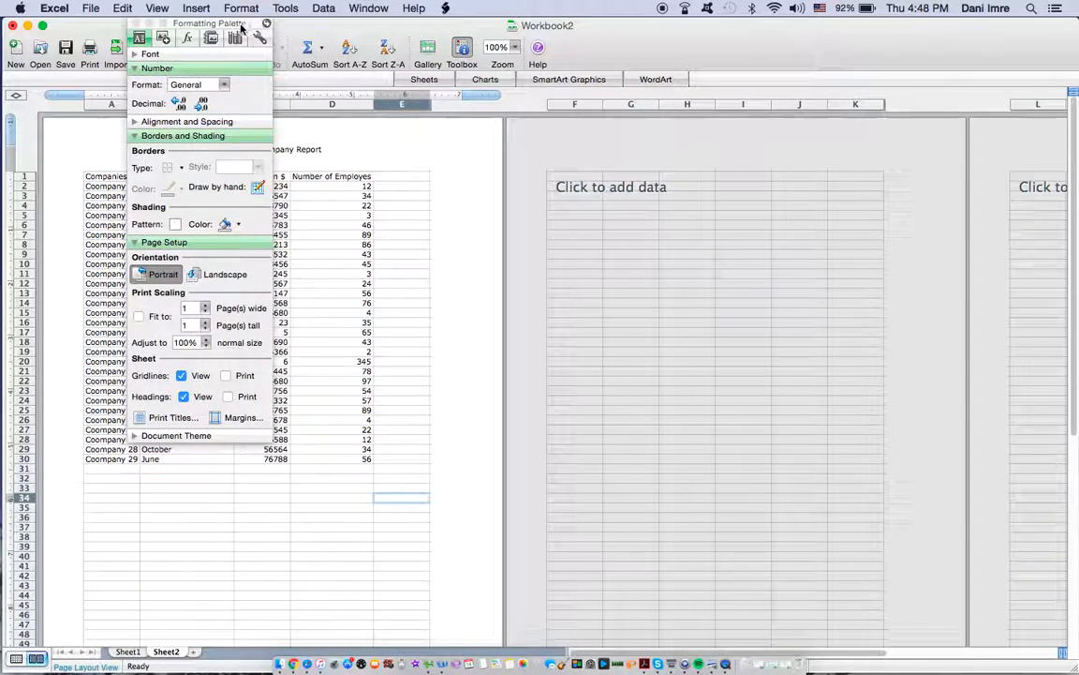
{"action": "left_click_drag", "start_coordinate": [204, 25], "coordinate": [608, 101]}
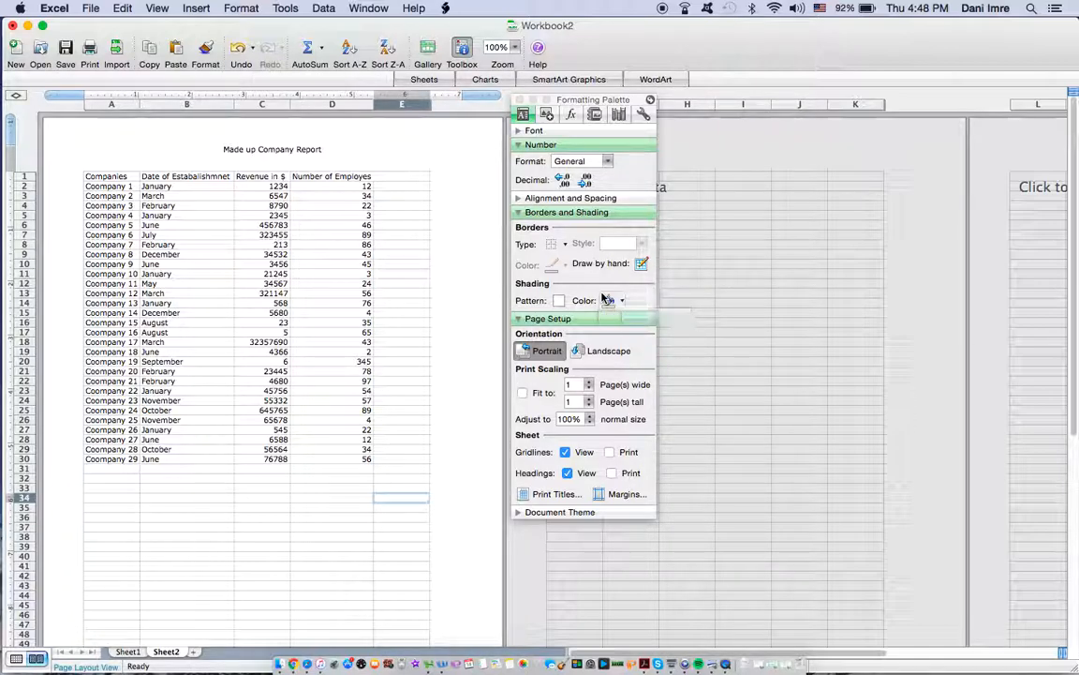
{"action": "left_click_drag", "start_coordinate": [108, 178], "coordinate": [365, 454]}
{"action": "left_click", "coordinate": [263, 486]}
{"action": "left_click_drag", "start_coordinate": [111, 178], "coordinate": [340, 463]}
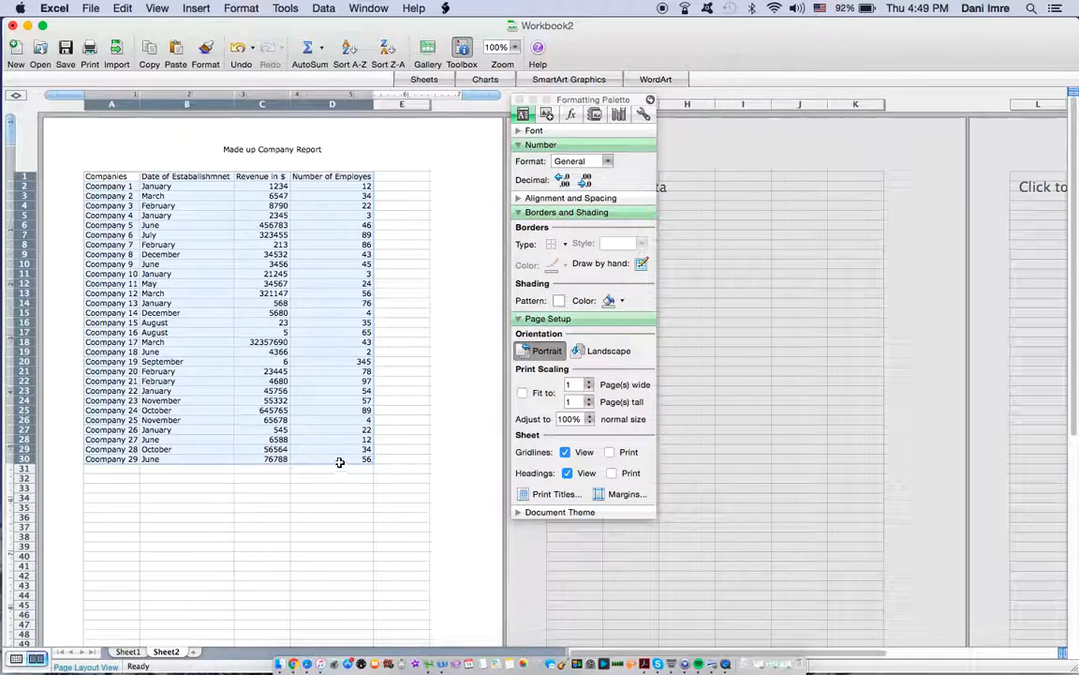
{"action": "left_click", "coordinate": [566, 245]}
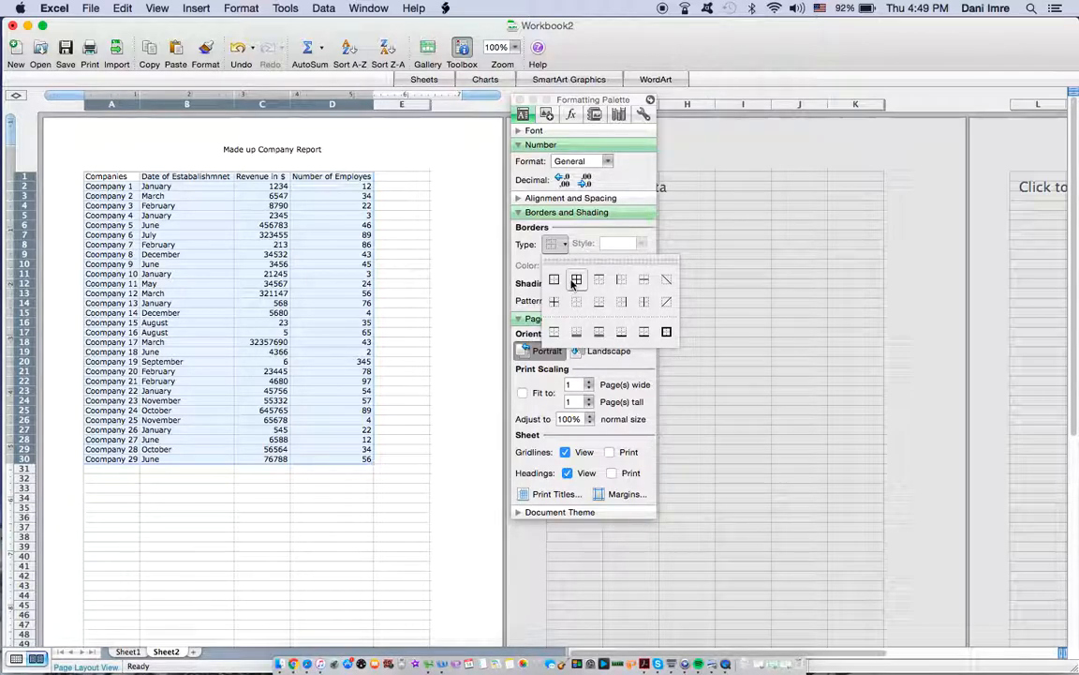
{"action": "left_click", "coordinate": [576, 281]}
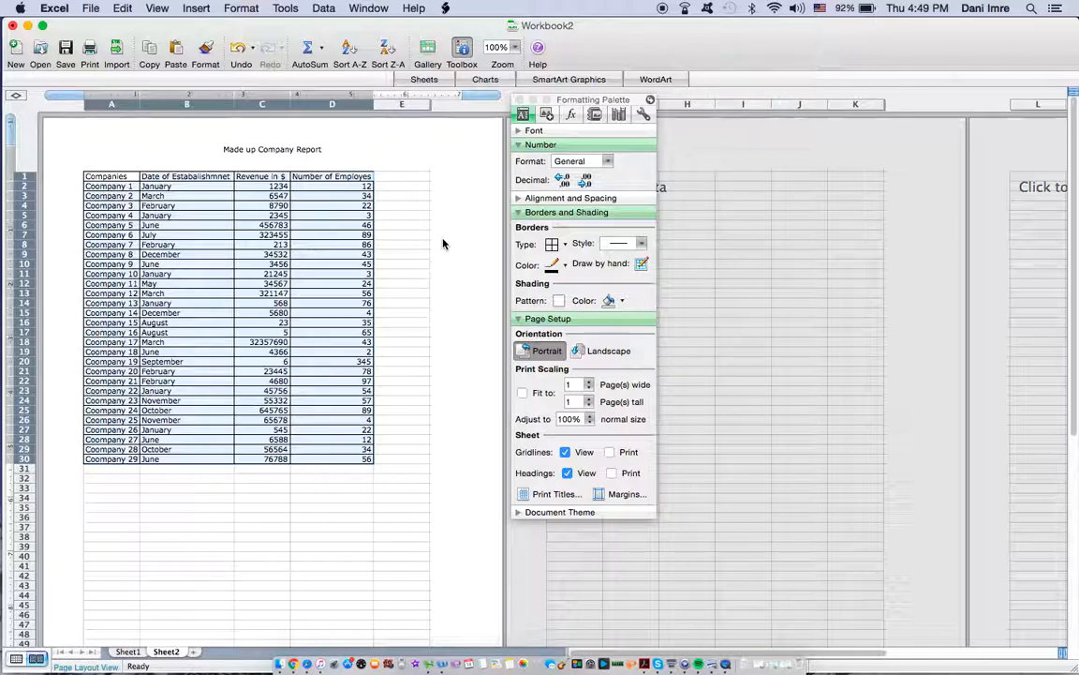
Step: Center the contents of the whole table A1:D30 horizontally
{"action": "left_click", "coordinate": [578, 137]}
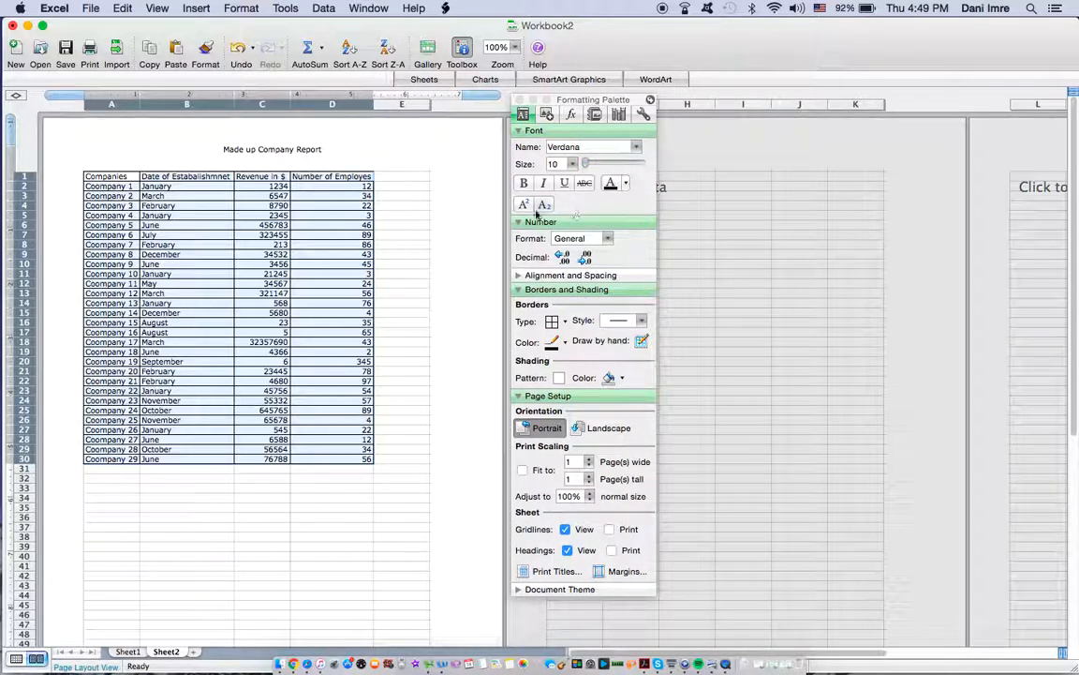
{"action": "left_click", "coordinate": [589, 274]}
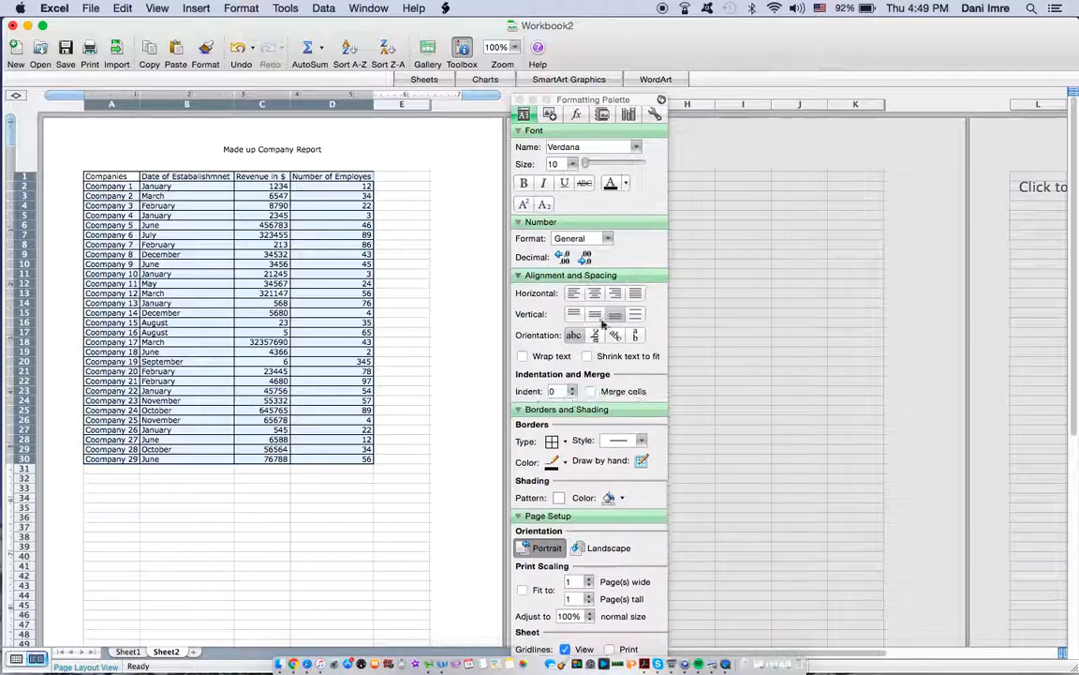
{"action": "left_click", "coordinate": [595, 293]}
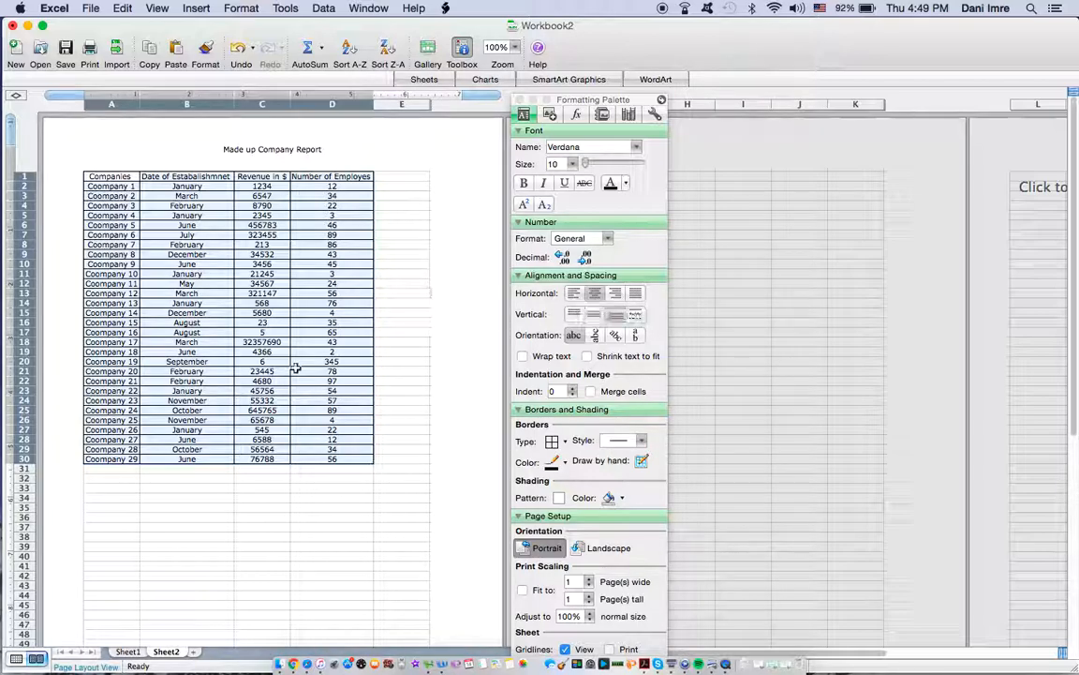
{"action": "left_click", "coordinate": [361, 477]}
Step: Try justified and centered alignment on the revenue figures in C2:C30, and finish with right alignment
{"action": "left_click_drag", "start_coordinate": [255, 187], "coordinate": [267, 368]}
{"action": "left_click", "coordinate": [273, 188]}
{"action": "double_click", "coordinate": [273, 190]}
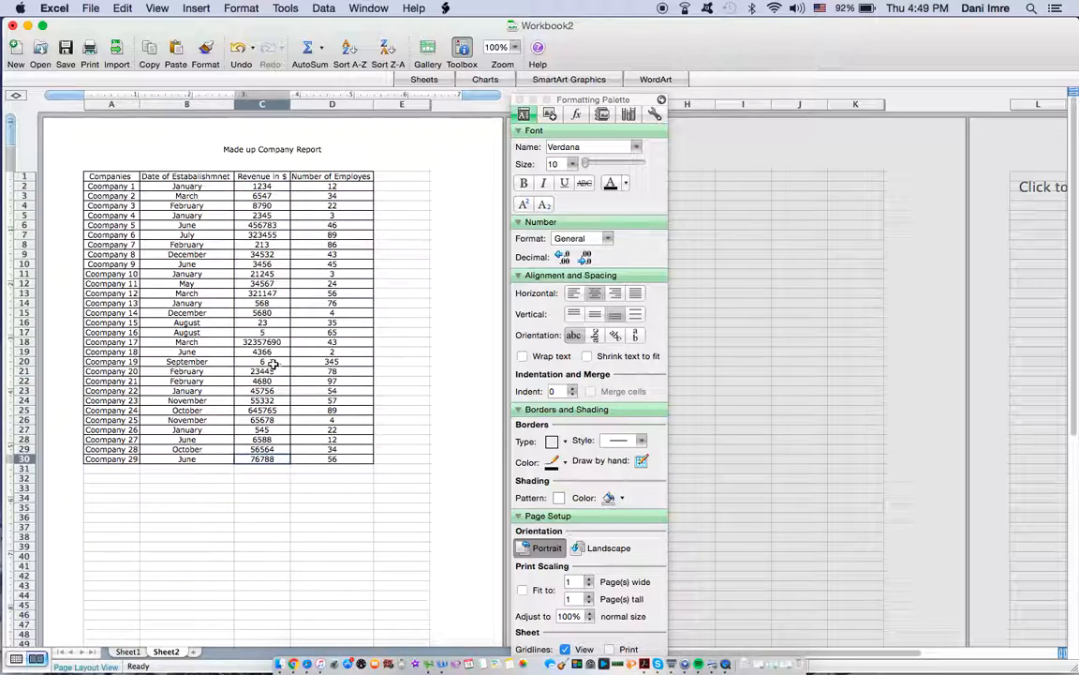
{"action": "left_click_drag", "start_coordinate": [265, 190], "coordinate": [268, 459]}
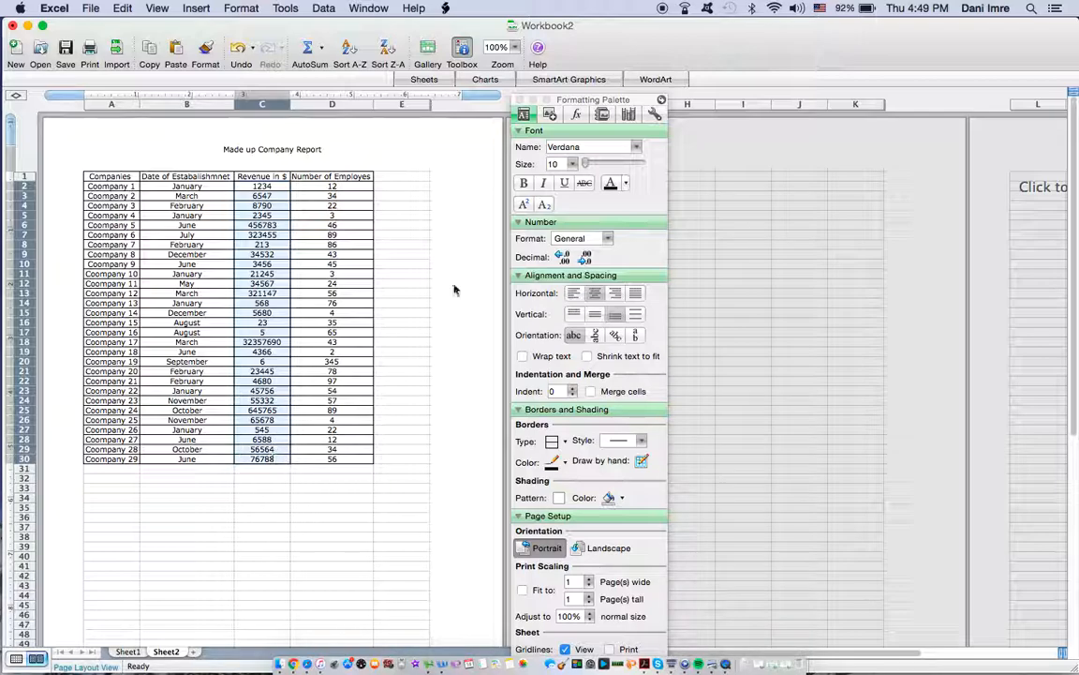
{"action": "left_click", "coordinate": [633, 295]}
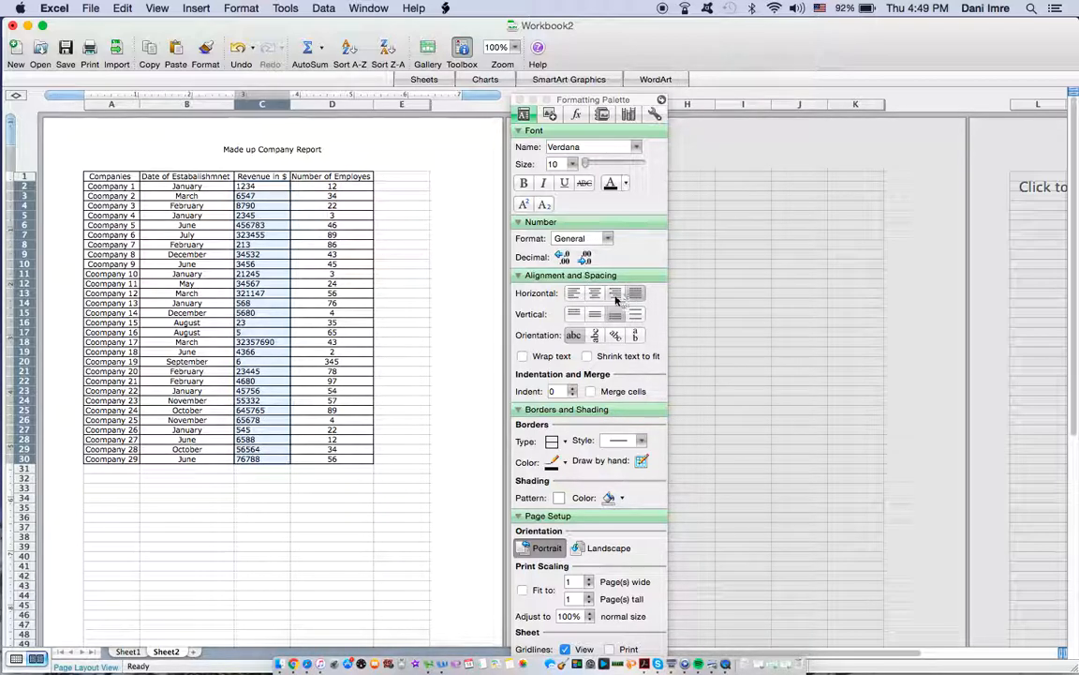
{"action": "left_click", "coordinate": [594, 295]}
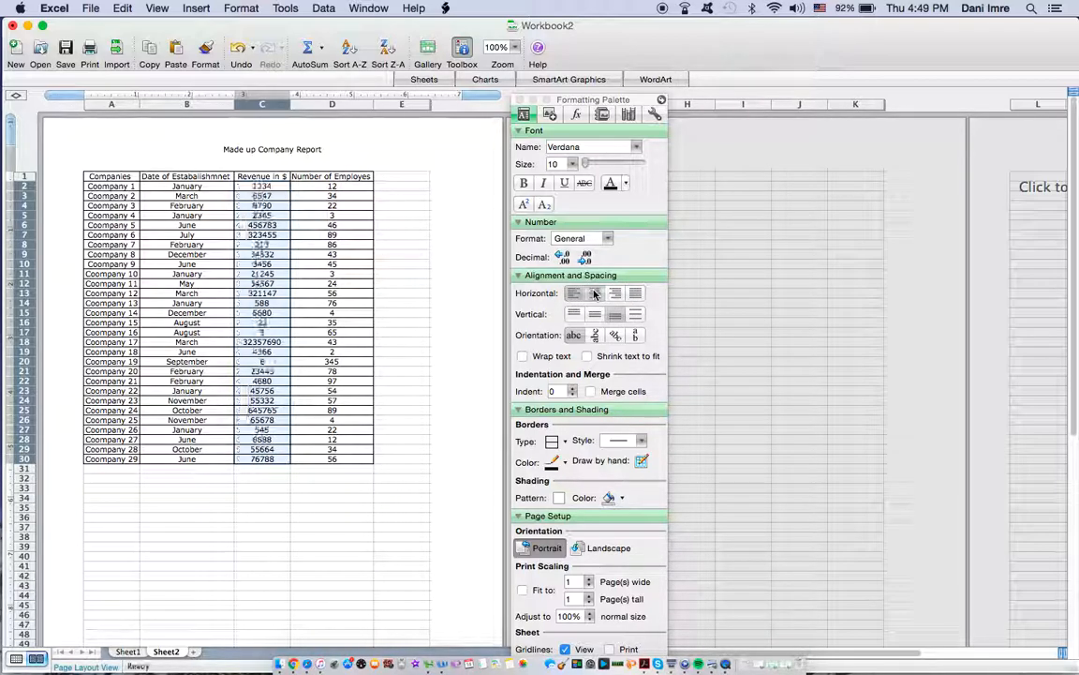
{"action": "left_click", "coordinate": [614, 293]}
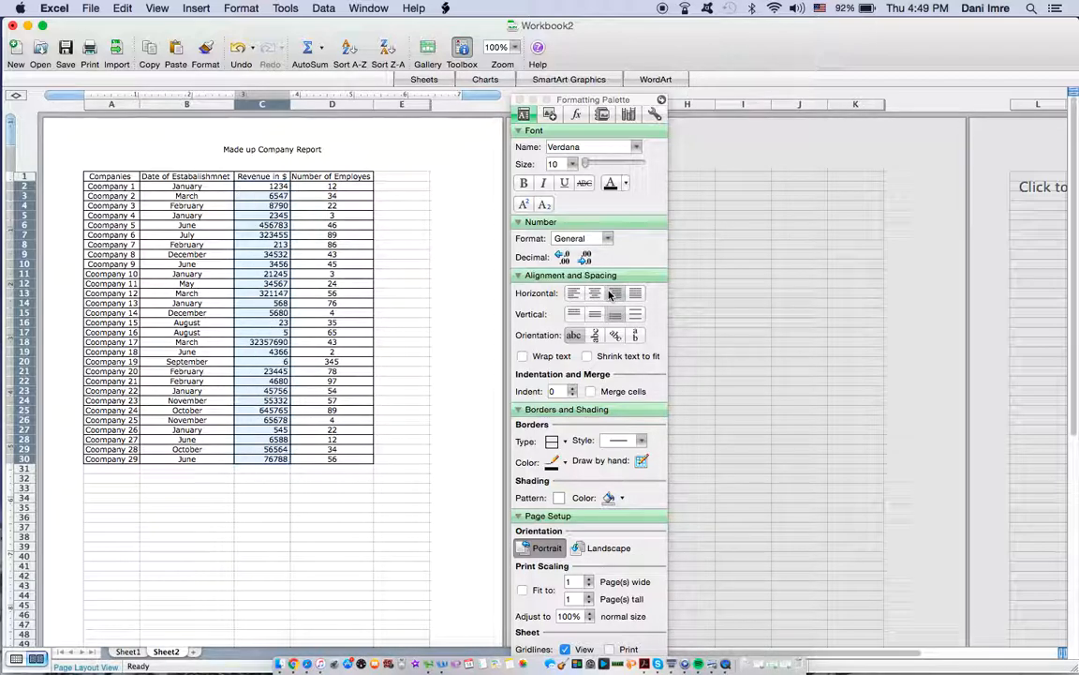
{"action": "left_click", "coordinate": [347, 195]}
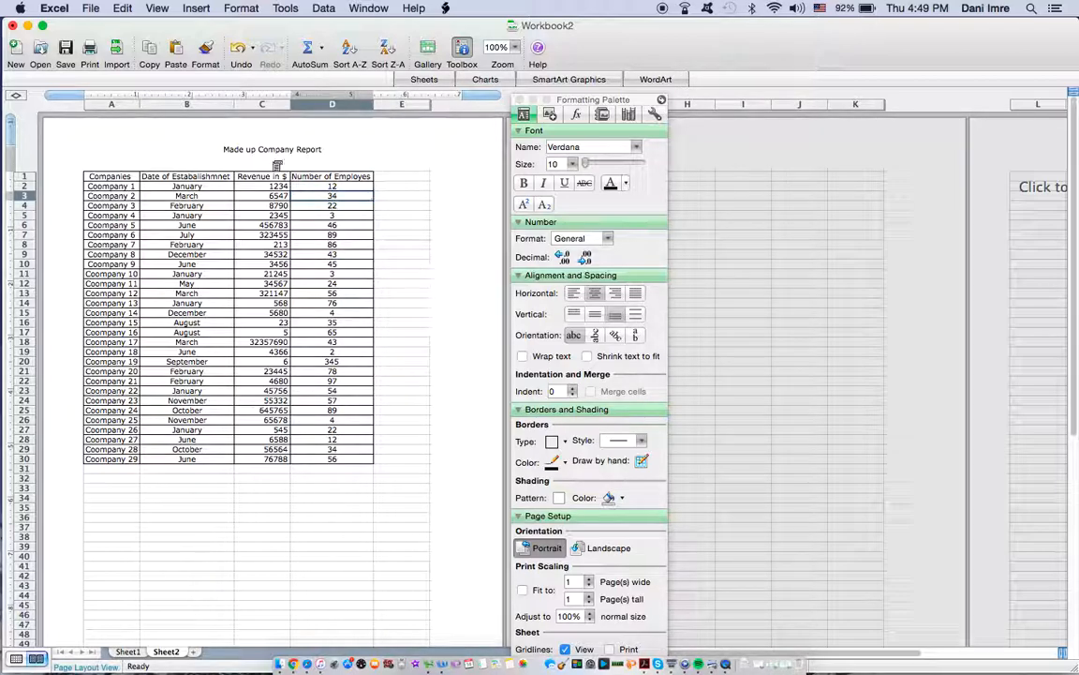
Step: Make the table headings in A1:D1 bold and close the Formatting Palette
{"action": "left_click_drag", "start_coordinate": [122, 185], "coordinate": [355, 170]}
{"action": "left_click", "coordinate": [153, 180]}
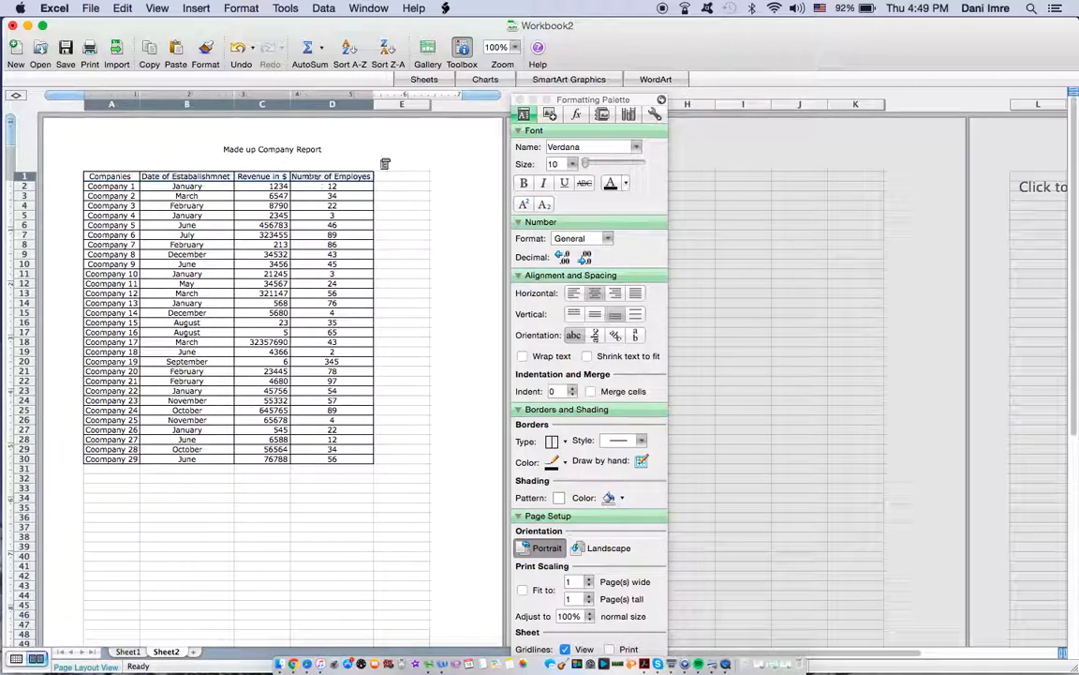
{"action": "left_click", "coordinate": [525, 185]}
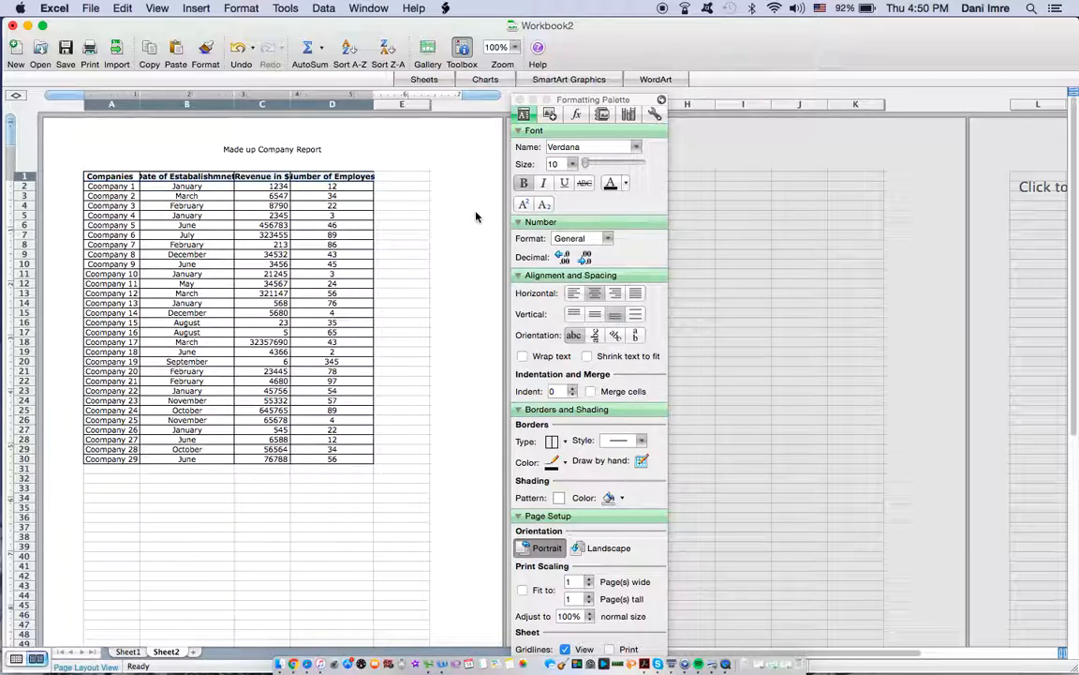
{"action": "left_click", "coordinate": [520, 100]}
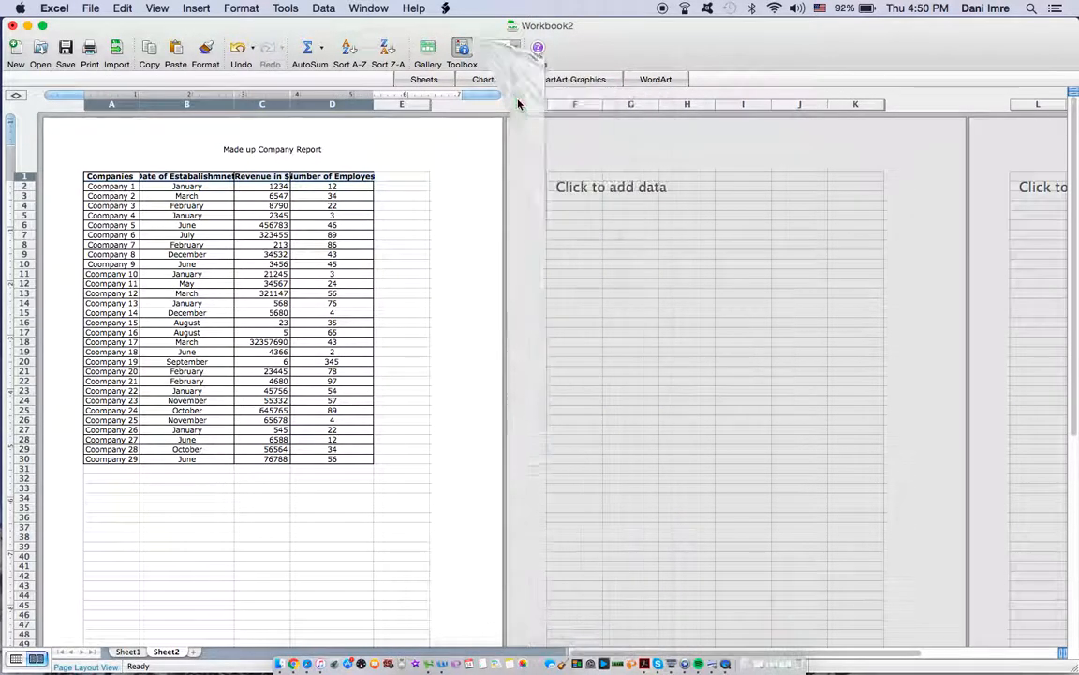
{"action": "left_click", "coordinate": [382, 273]}
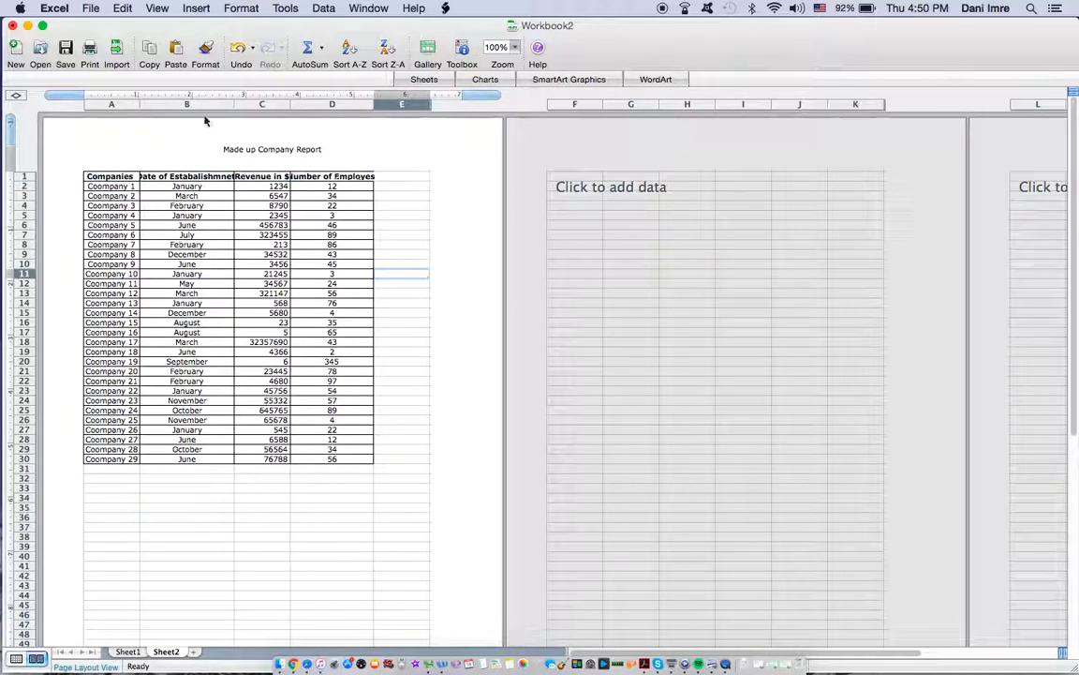
Step: Widen columns A through D so that the bold headings fit inside their cells
{"action": "left_click_drag", "start_coordinate": [140, 106], "coordinate": [144, 106]}
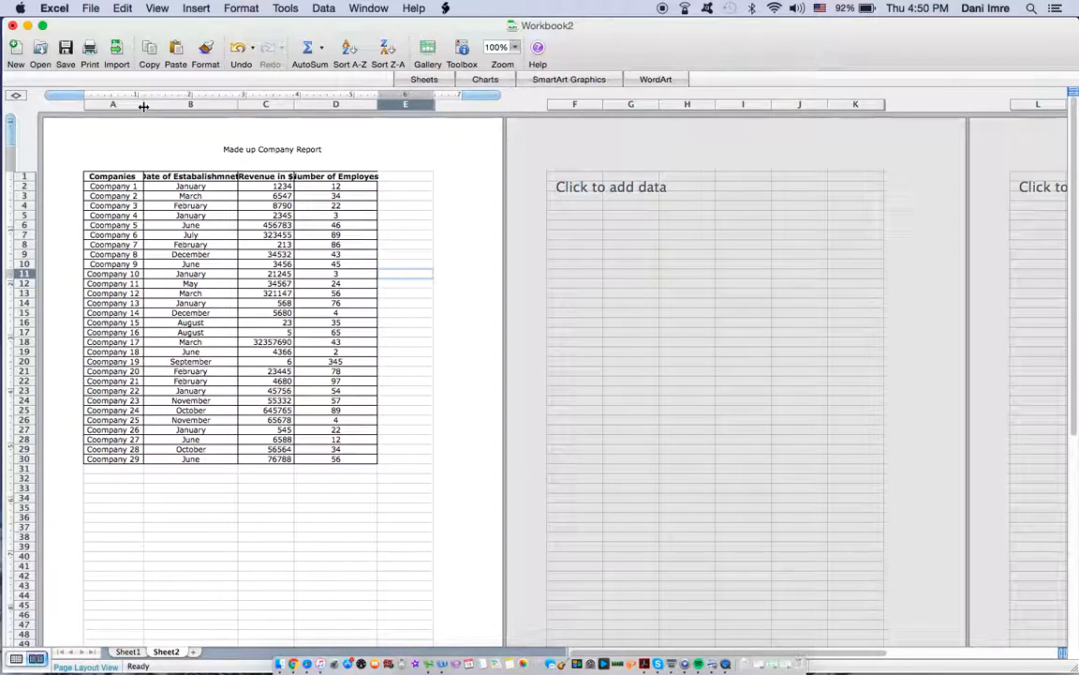
{"action": "left_click_drag", "start_coordinate": [237, 105], "coordinate": [302, 102]}
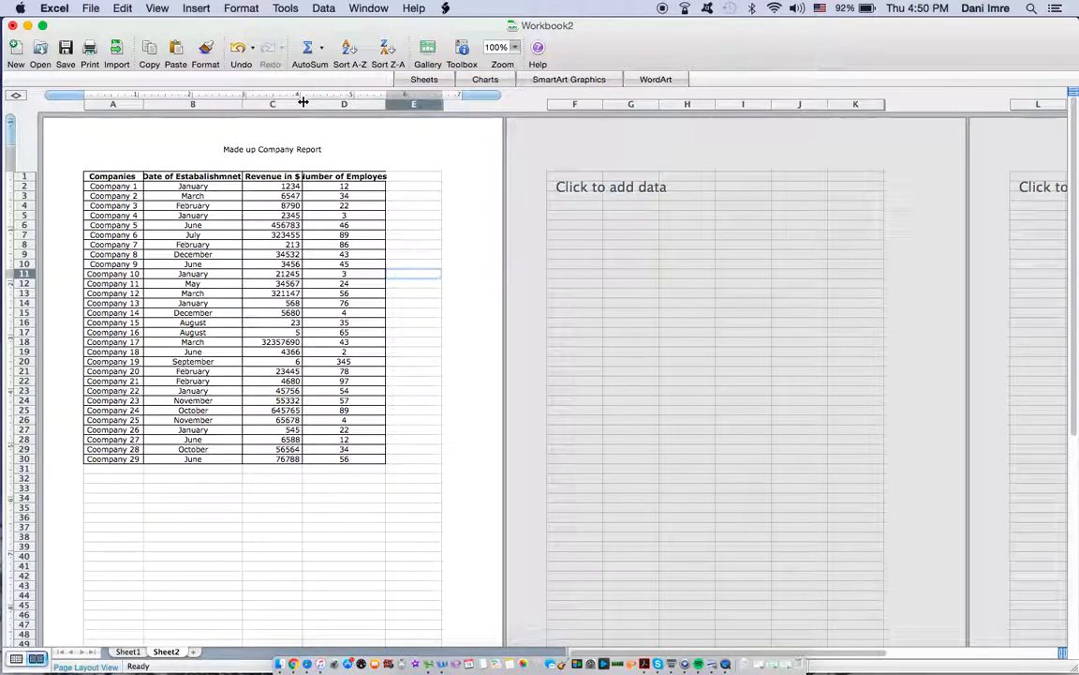
{"action": "left_click_drag", "start_coordinate": [384, 105], "coordinate": [396, 106]}
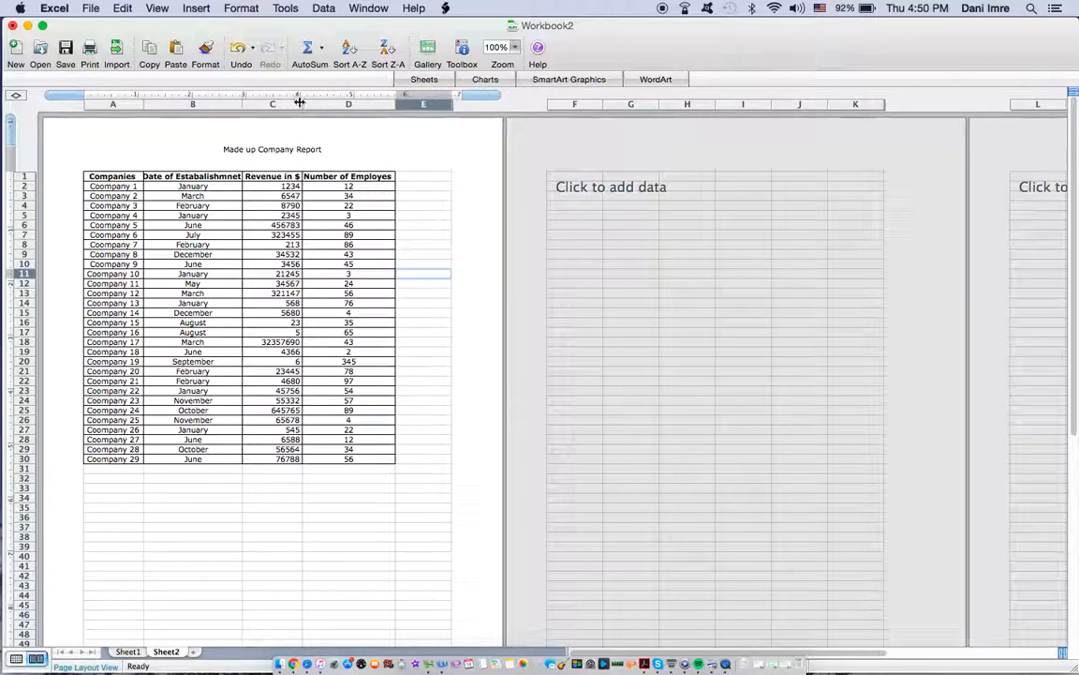
{"action": "left_click_drag", "start_coordinate": [304, 107], "coordinate": [309, 107]}
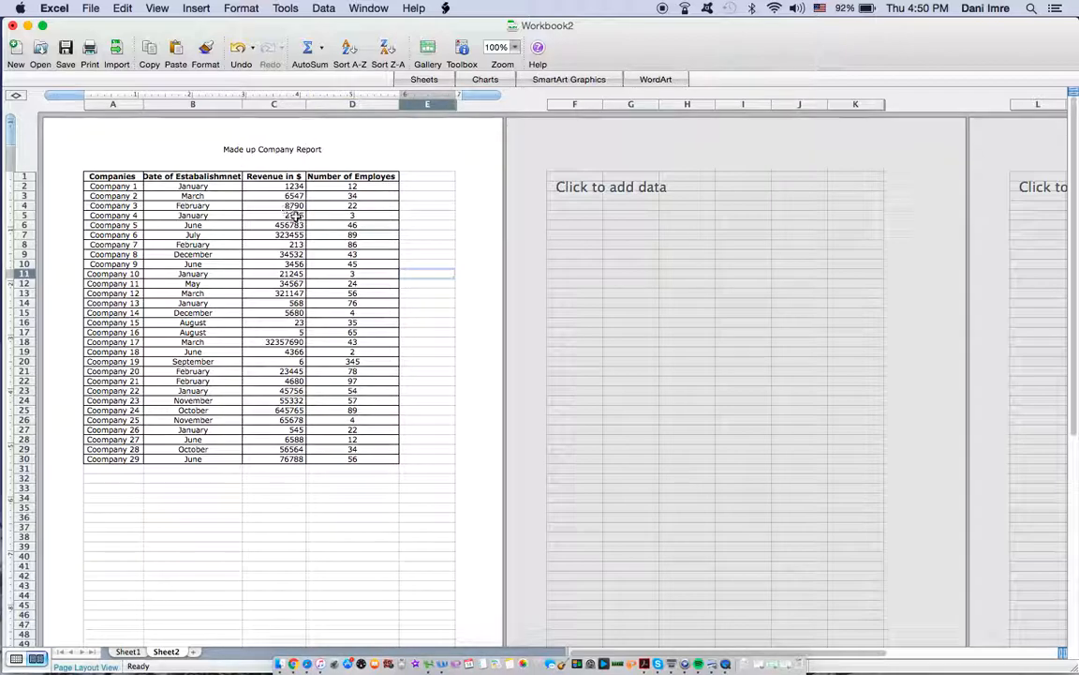
Step: Widen column B slightly and shade the company rows in A2:D15 with a lime green fill
{"action": "left_click_drag", "start_coordinate": [243, 106], "coordinate": [249, 107]}
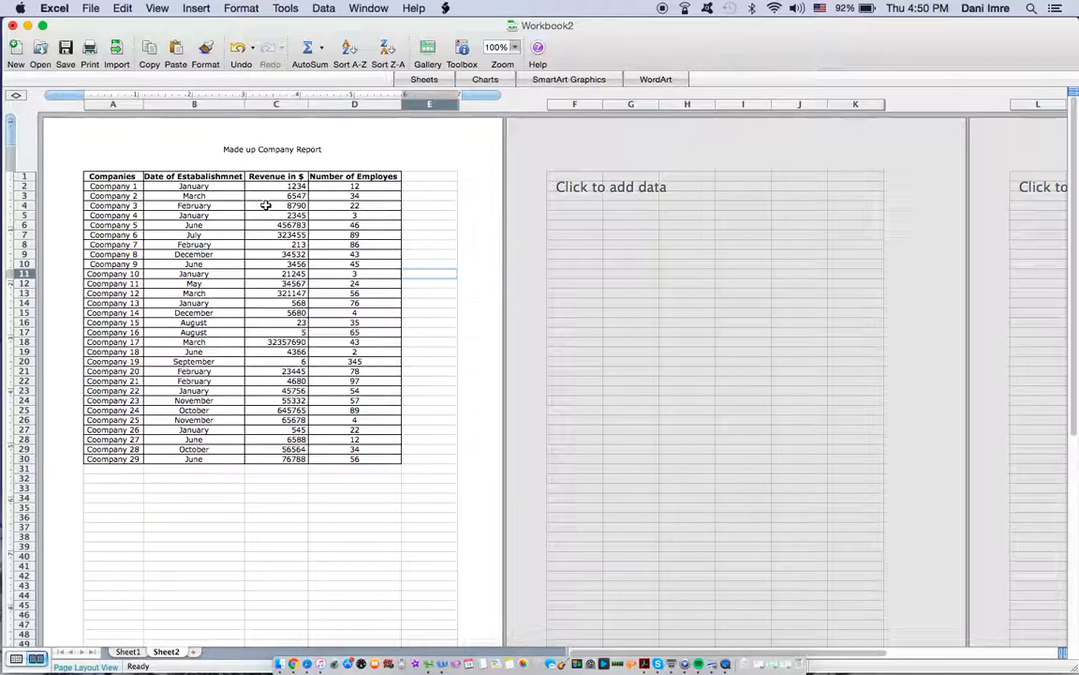
{"action": "left_click", "coordinate": [463, 51]}
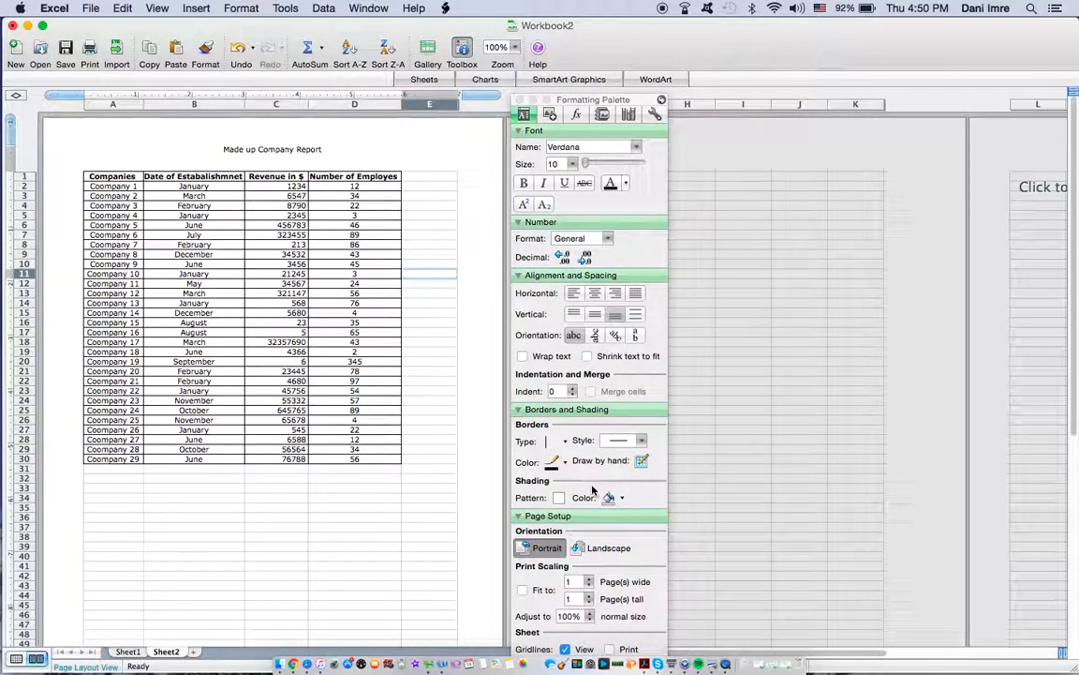
{"action": "left_click", "coordinate": [136, 188]}
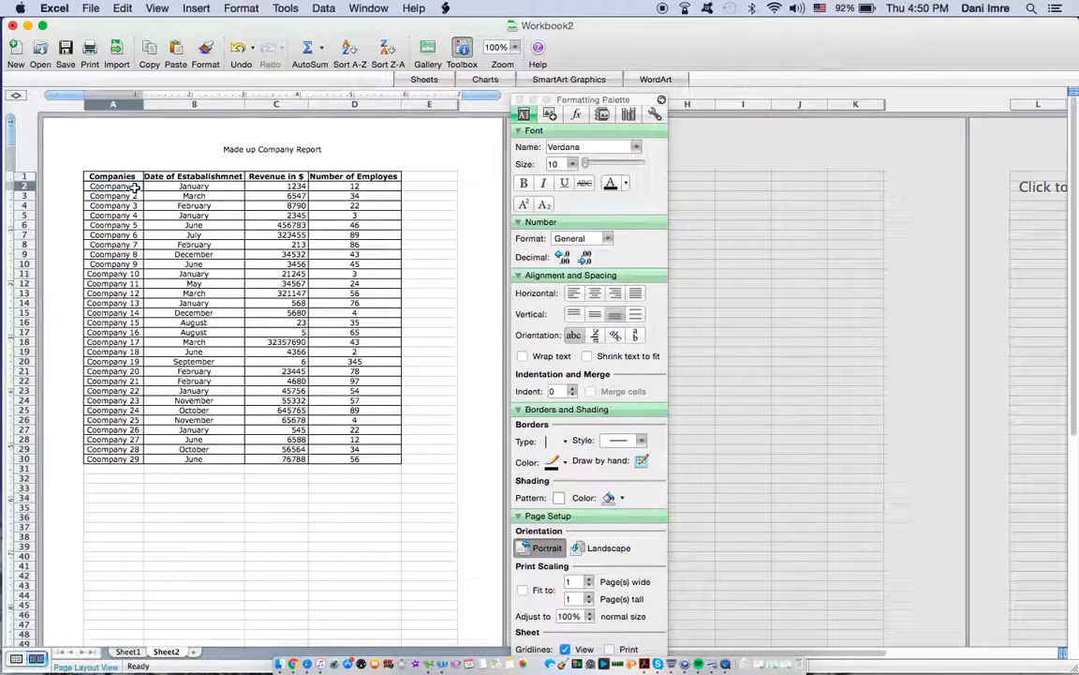
{"action": "left_click_drag", "start_coordinate": [138, 187], "coordinate": [317, 316]}
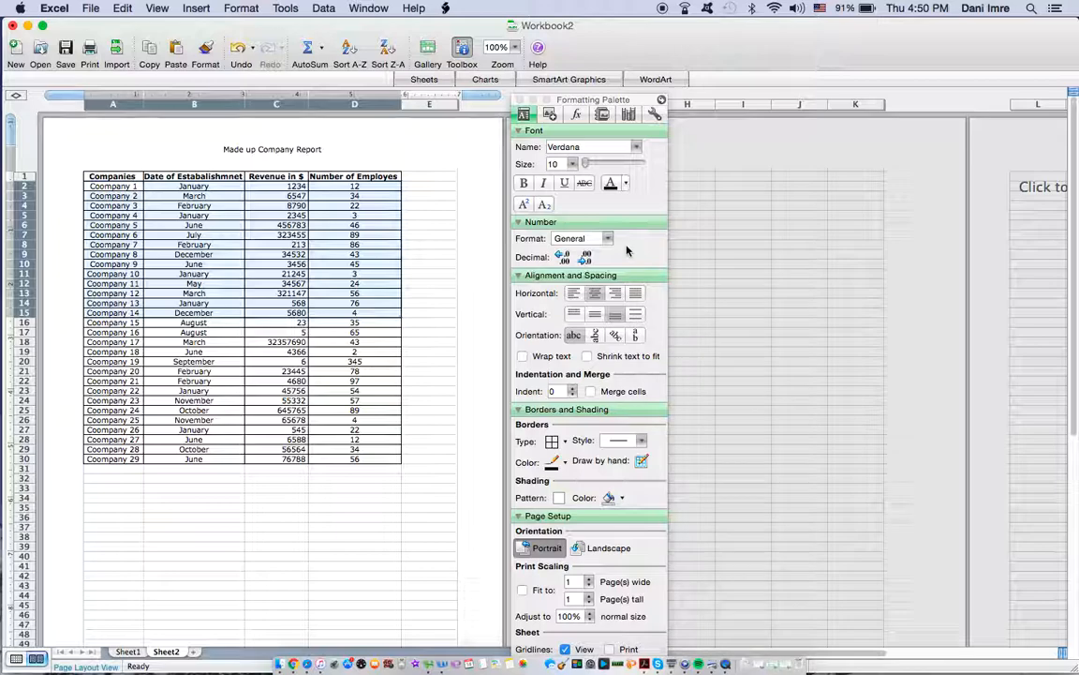
{"action": "left_click", "coordinate": [615, 499]}
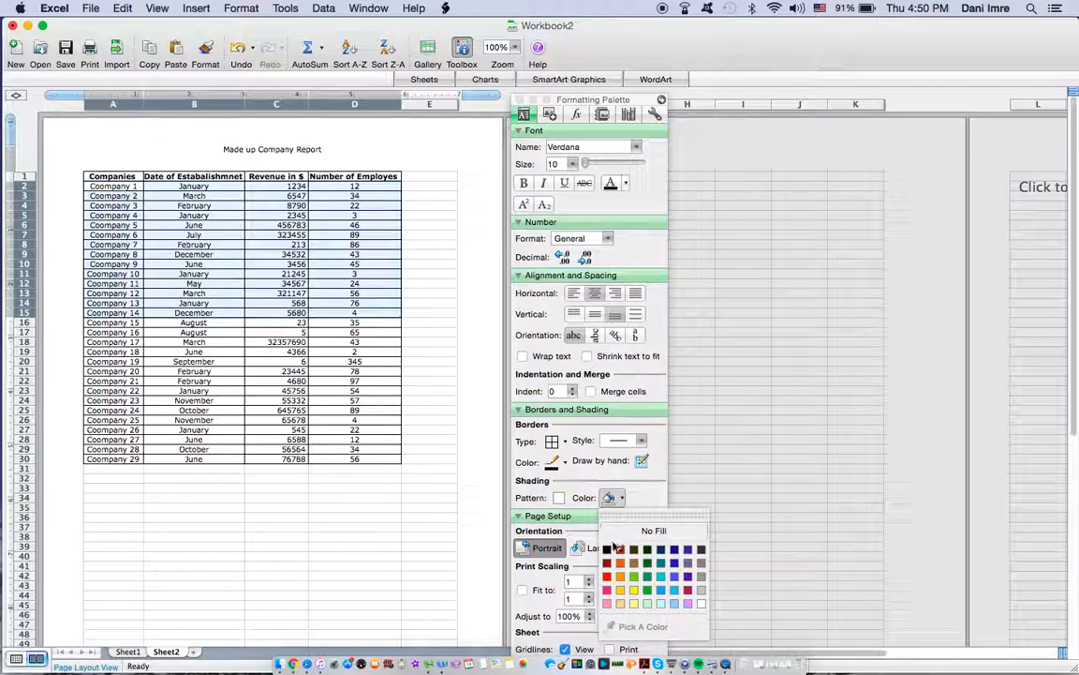
{"action": "left_click", "coordinate": [631, 576]}
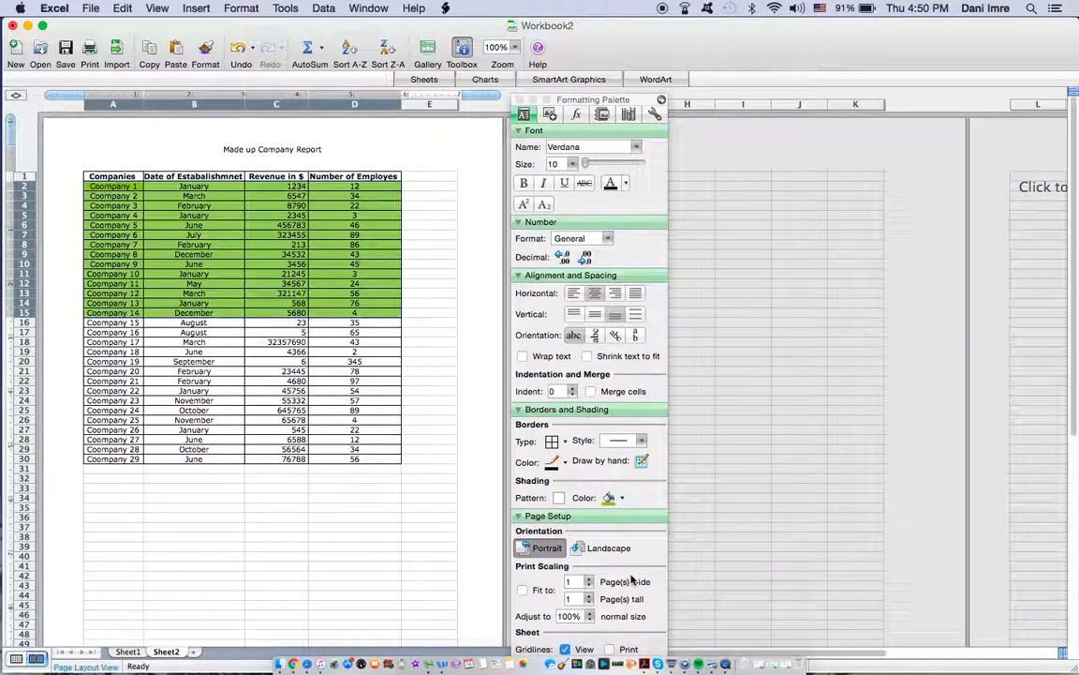
{"action": "left_click", "coordinate": [452, 339]}
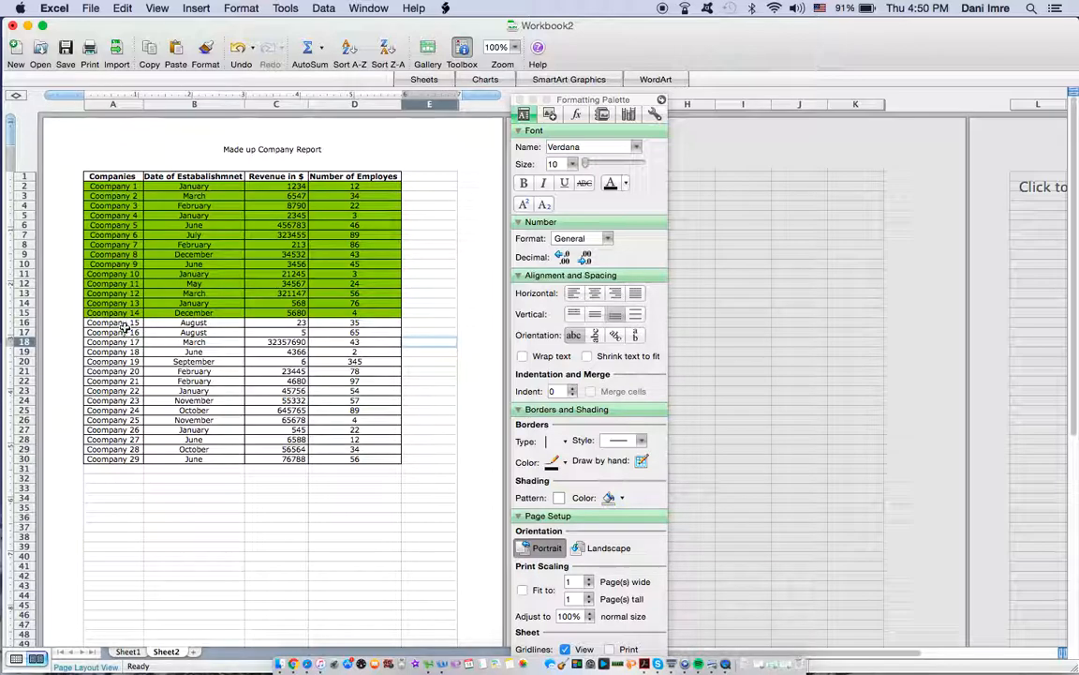
Step: Shade the remaining company rows in A16:D30 with a turquoise fill and close the Formatting Palette
{"action": "left_click_drag", "start_coordinate": [121, 323], "coordinate": [377, 455]}
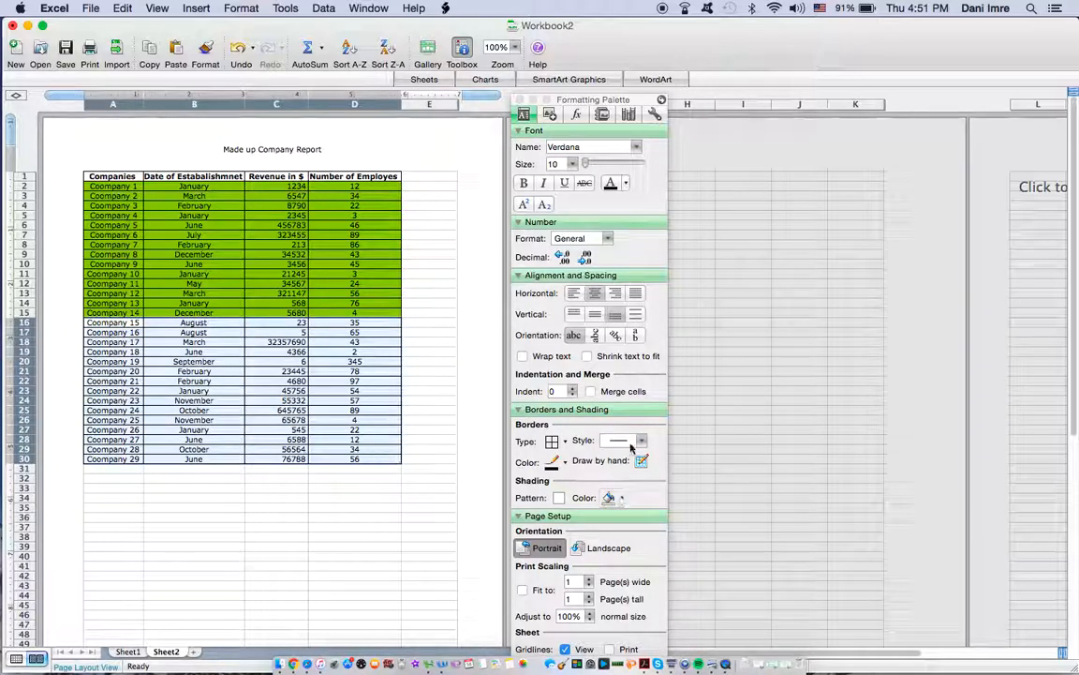
{"action": "left_click", "coordinate": [615, 497]}
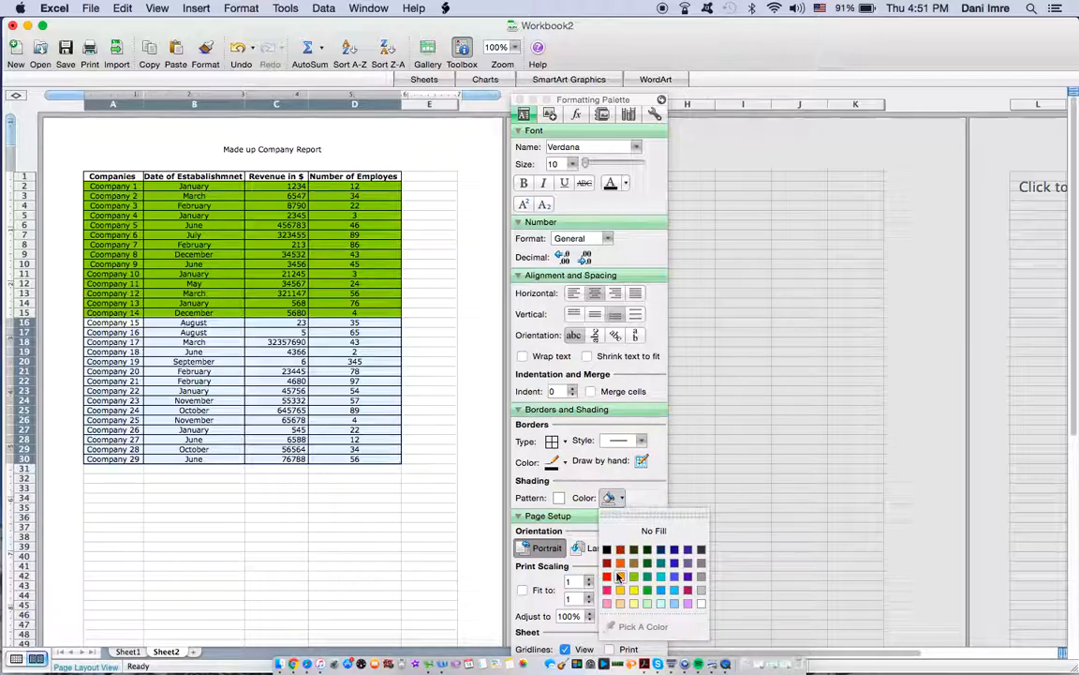
{"action": "left_click", "coordinate": [659, 583]}
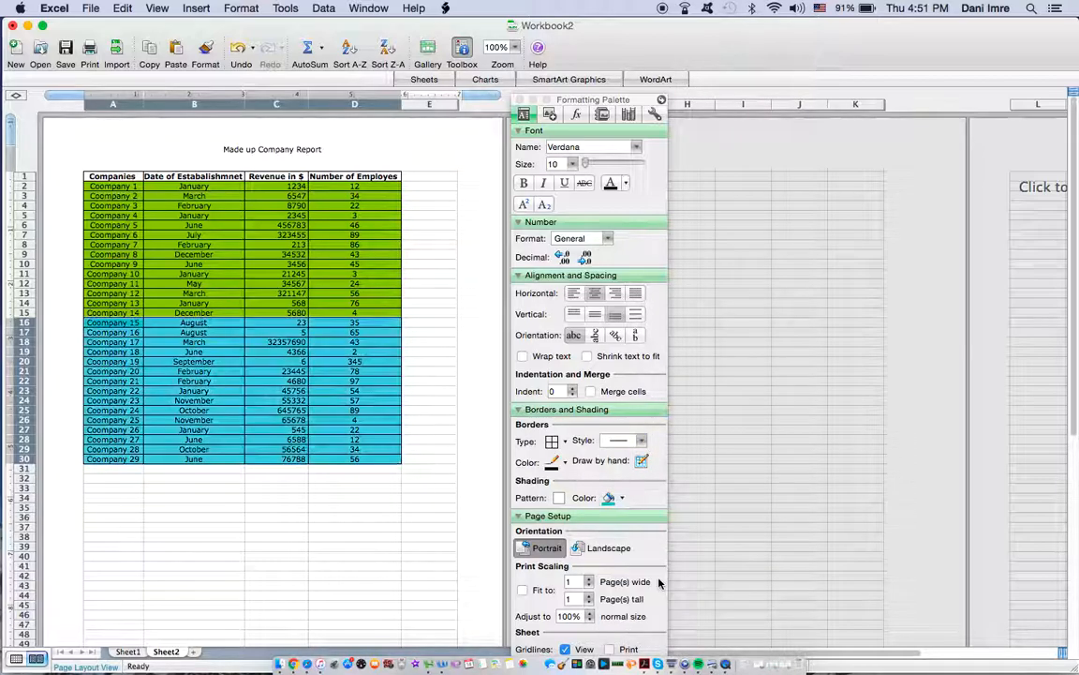
{"action": "left_click", "coordinate": [522, 99]}
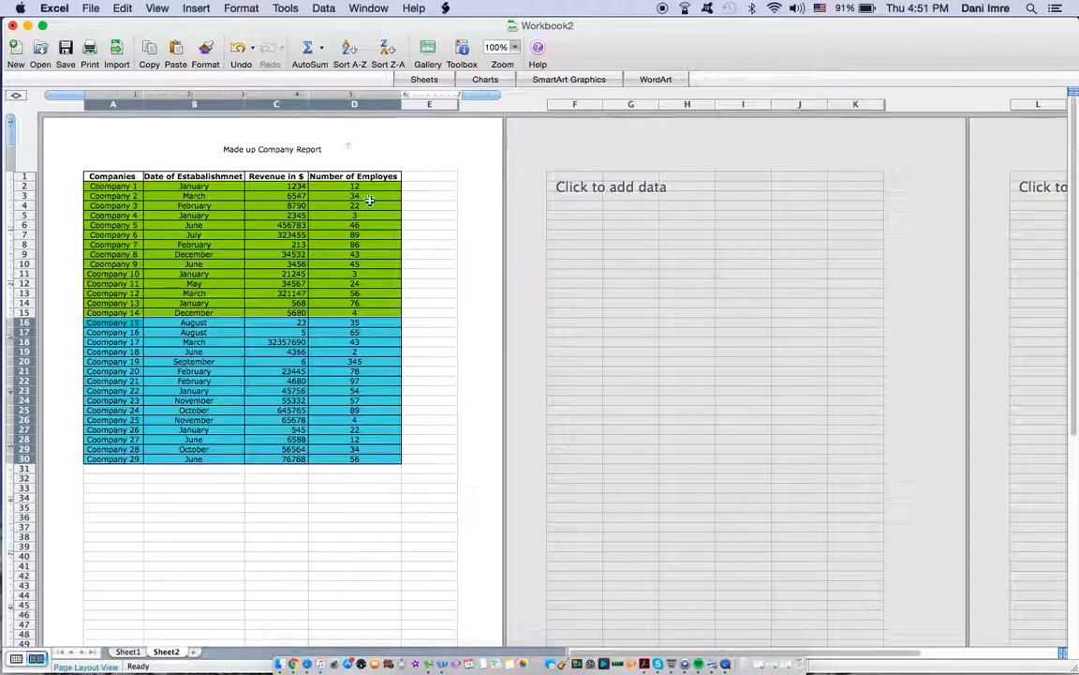
Step: Set the font size of the table data in A2:D30 to 14 and widen columns A through D to fit the text
{"action": "left_click", "coordinate": [461, 47]}
{"action": "left_click_drag", "start_coordinate": [108, 186], "coordinate": [367, 458]}
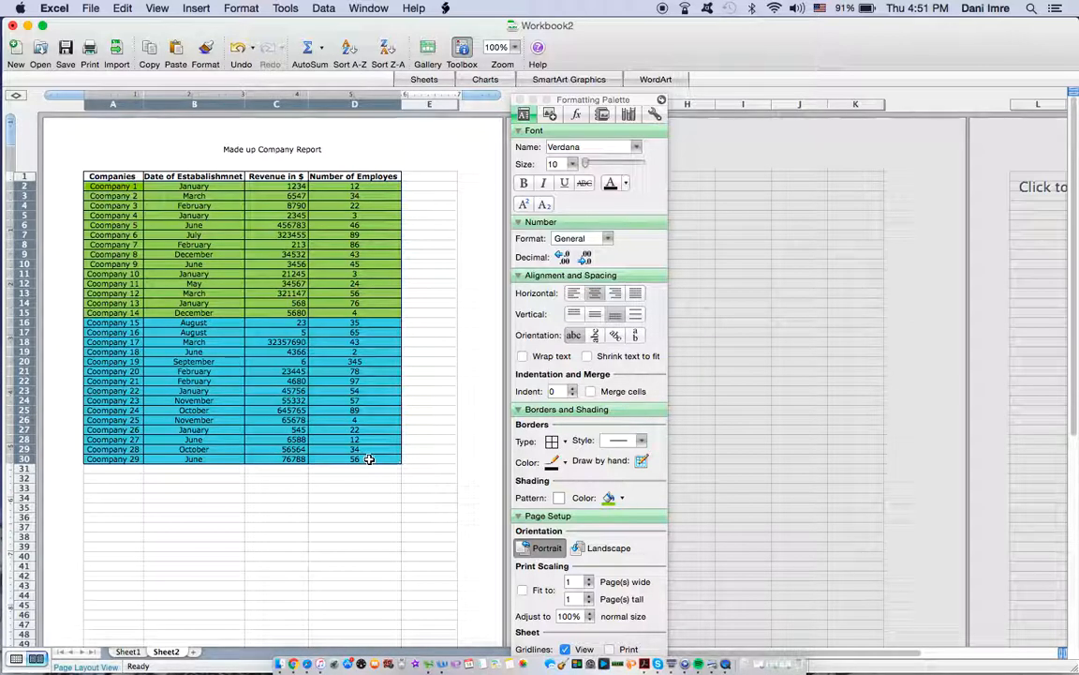
{"action": "left_click", "coordinate": [573, 164]}
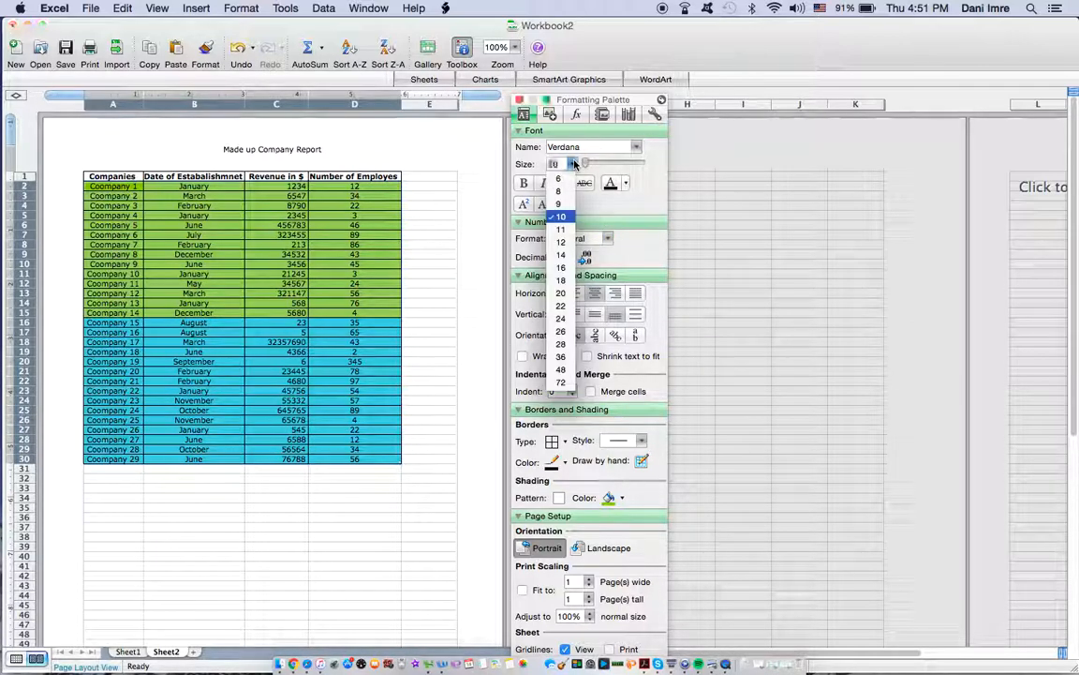
{"action": "left_click", "coordinate": [572, 256]}
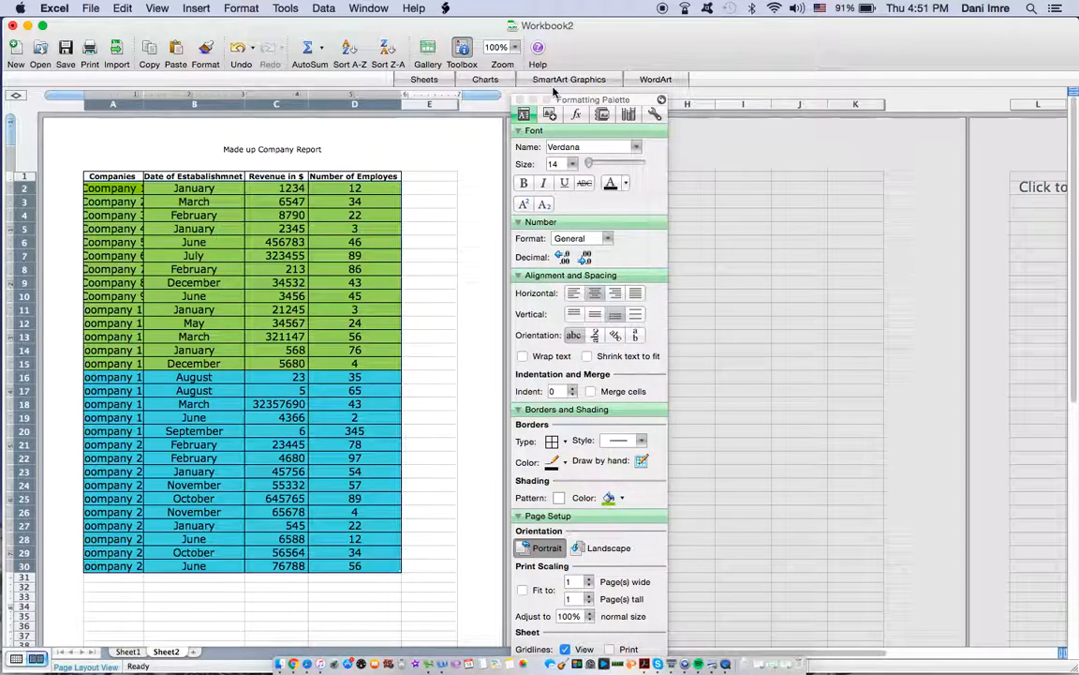
{"action": "left_click", "coordinate": [462, 52]}
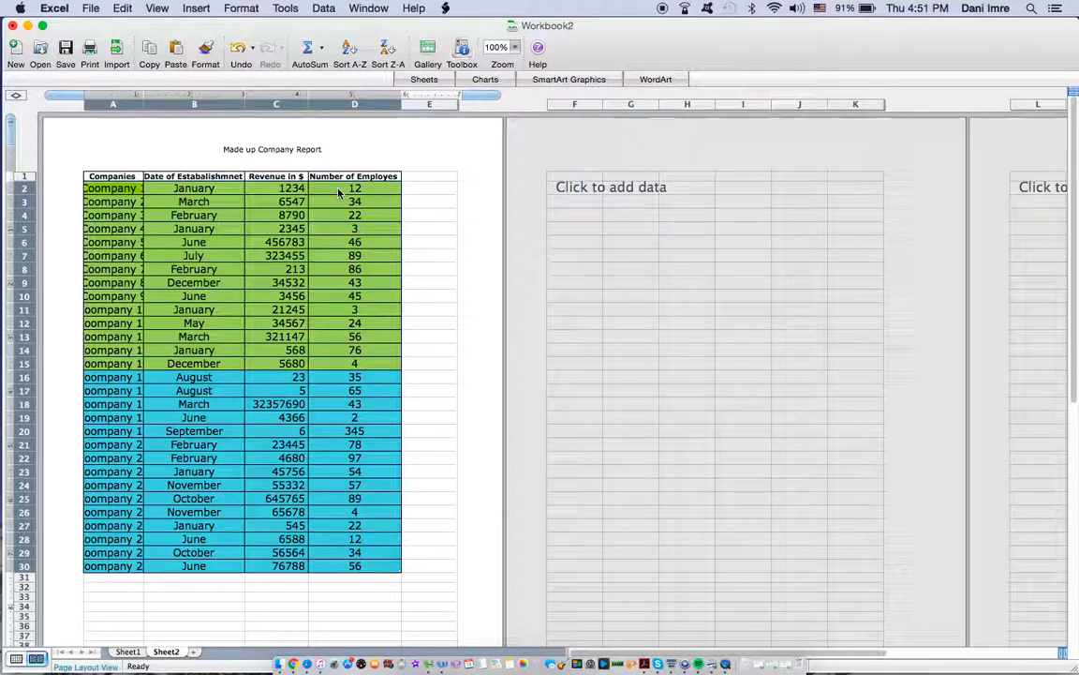
{"action": "left_click_drag", "start_coordinate": [143, 103], "coordinate": [156, 105]}
{"action": "left_click_drag", "start_coordinate": [256, 104], "coordinate": [334, 105]}
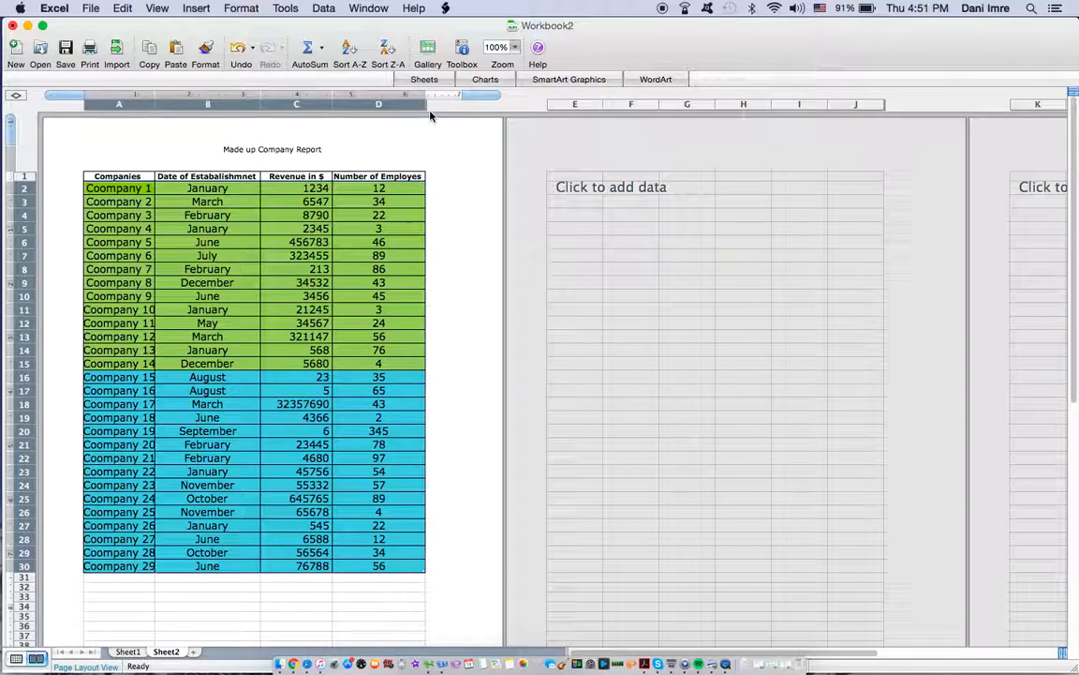
Step: Try font size 14 on the headings in A1:D1 and widen columns D and C to fit them
{"action": "left_click", "coordinate": [129, 177]}
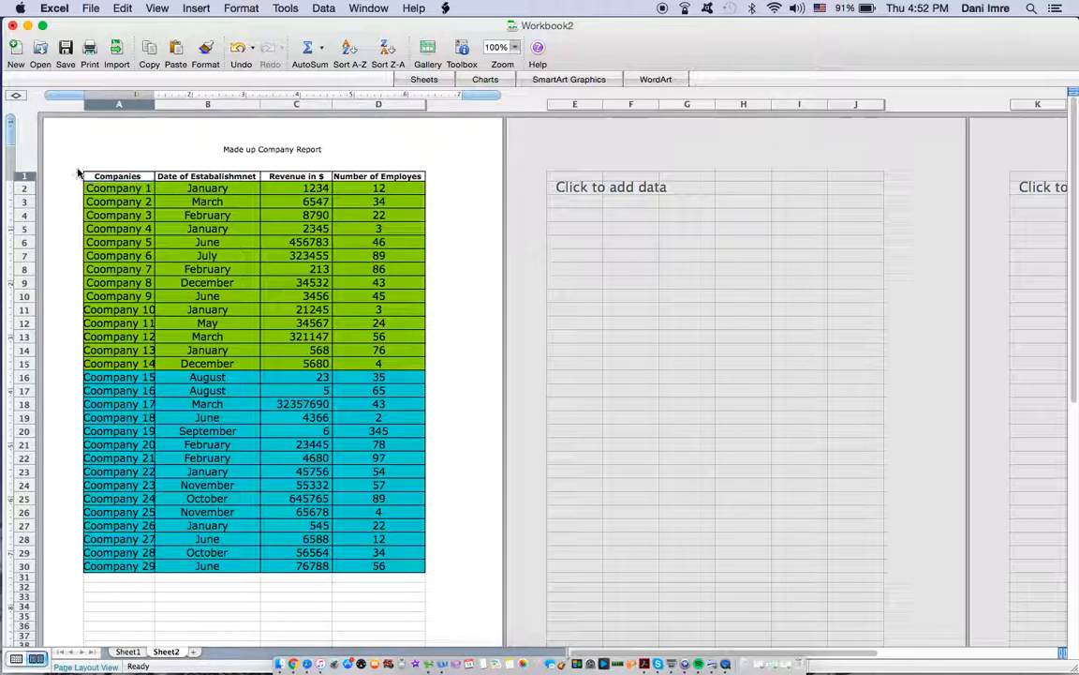
{"action": "left_click_drag", "start_coordinate": [139, 176], "coordinate": [386, 178]}
{"action": "left_click", "coordinate": [462, 48]}
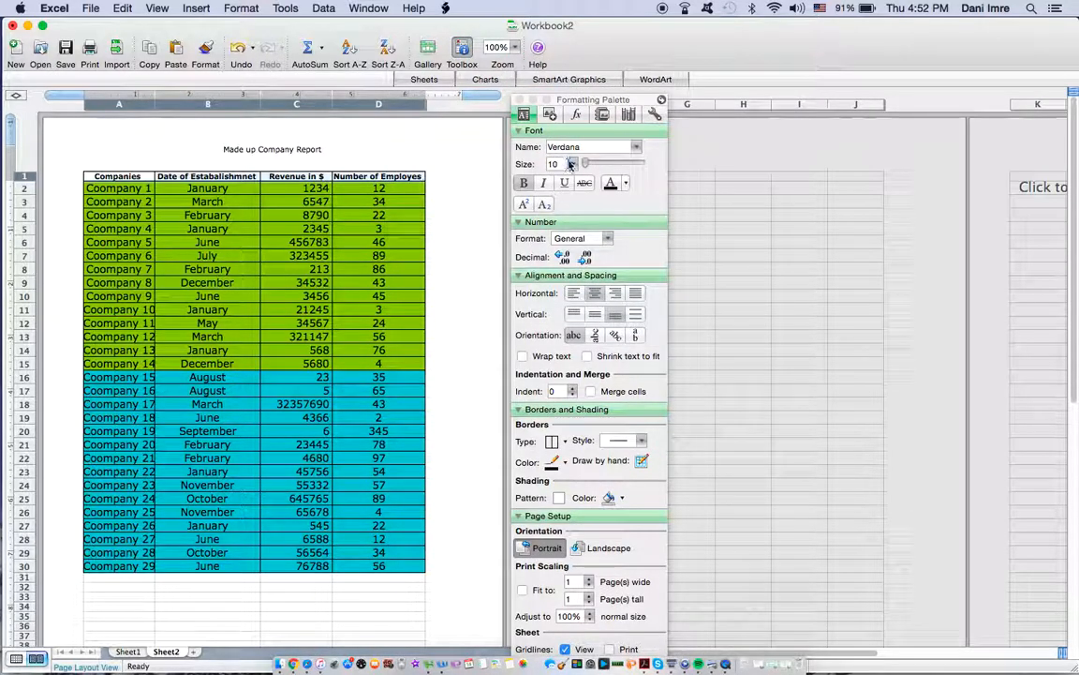
{"action": "left_click", "coordinate": [572, 164]}
{"action": "left_click", "coordinate": [566, 257]}
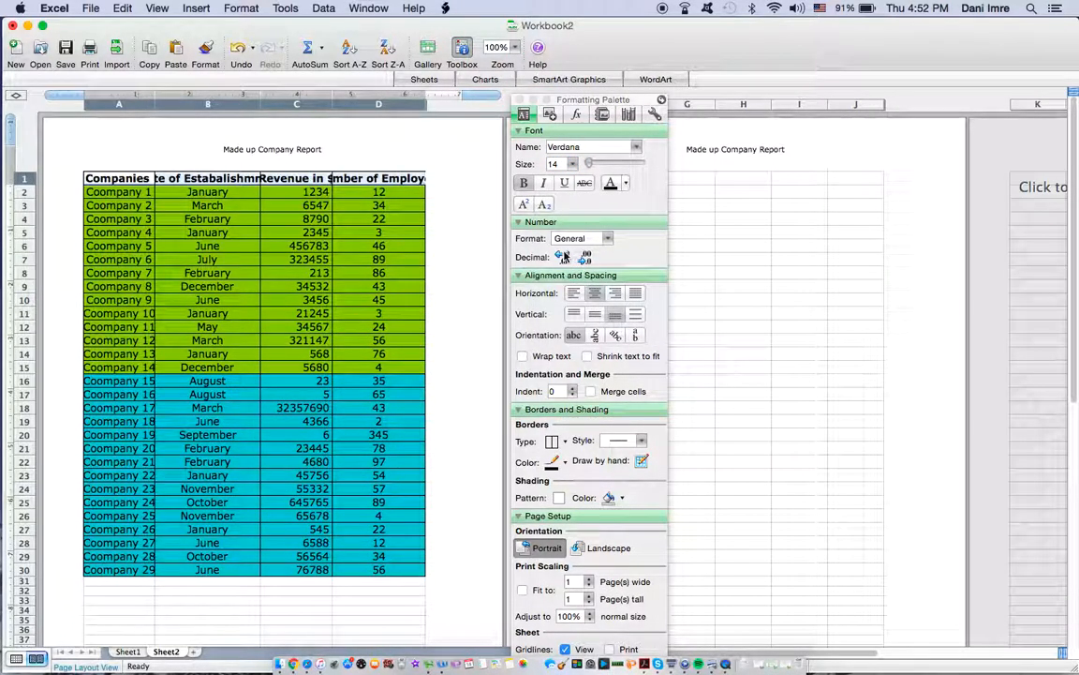
{"action": "left_click", "coordinate": [462, 49]}
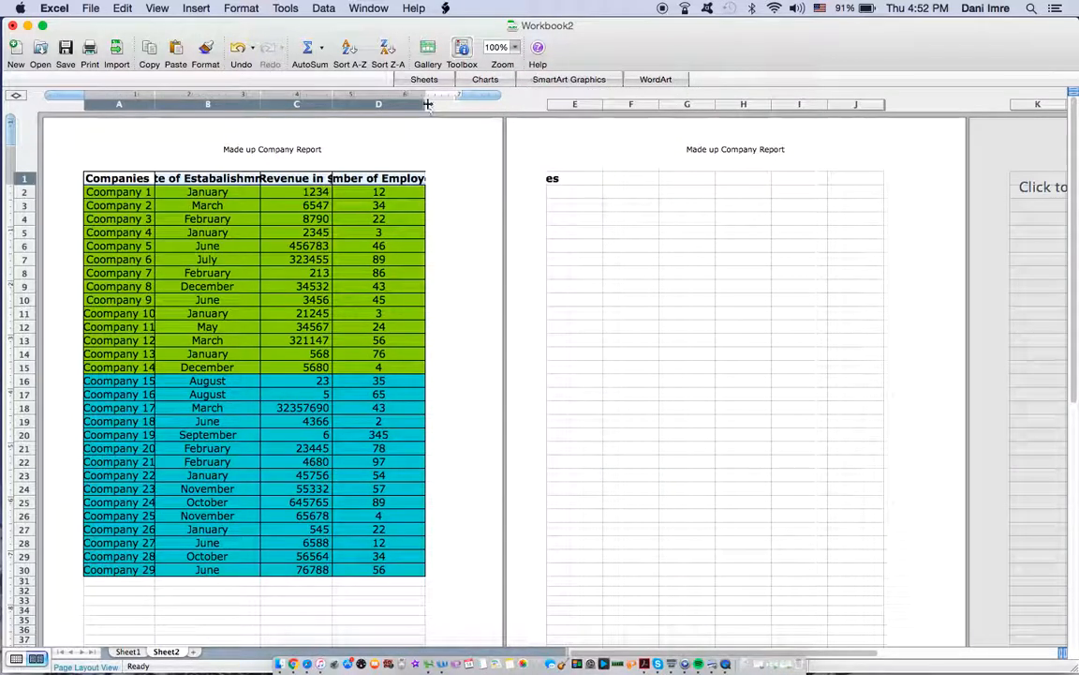
{"action": "left_click_drag", "start_coordinate": [427, 105], "coordinate": [454, 105]}
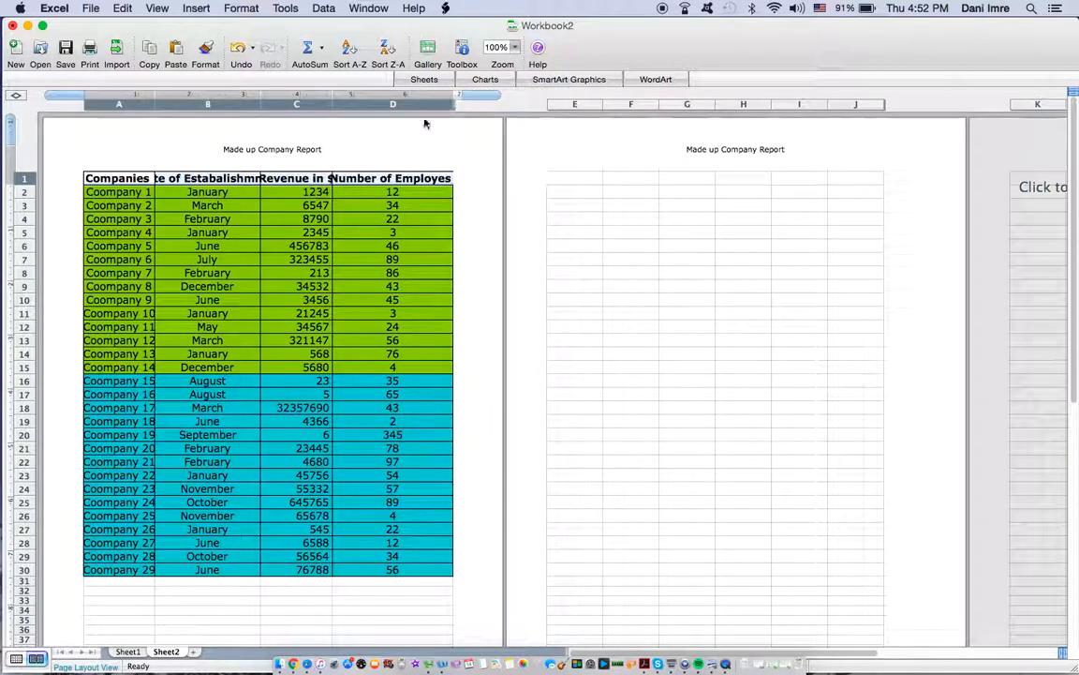
{"action": "left_click_drag", "start_coordinate": [339, 106], "coordinate": [342, 106]}
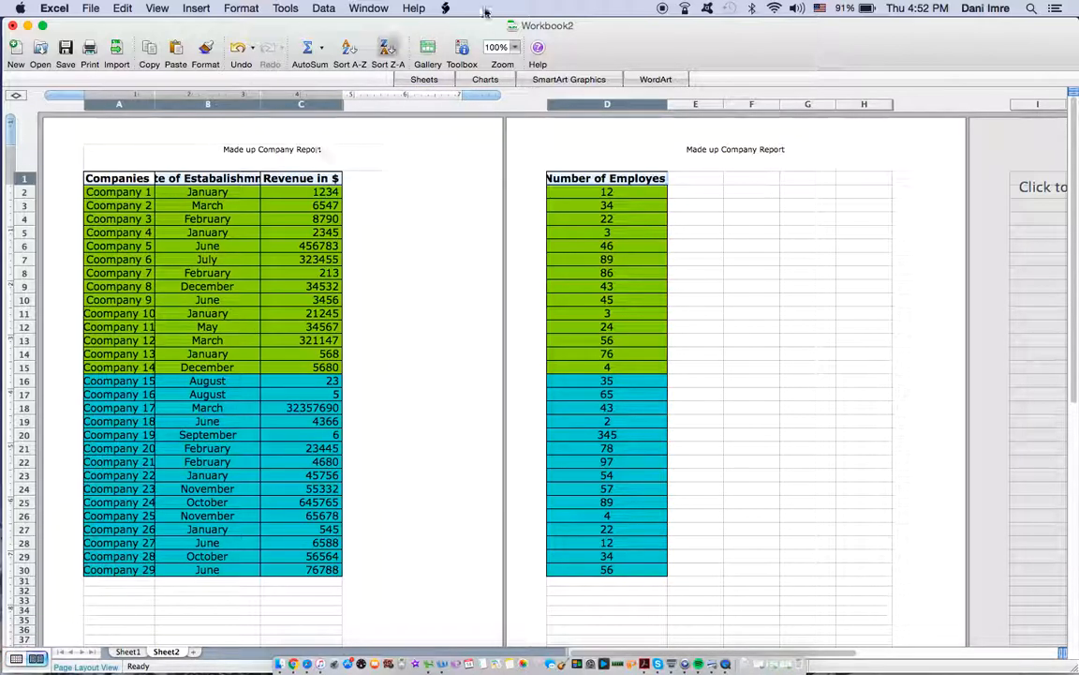
Step: Try font size 12 on the headings in A1:D1 and close the Formatting Palette
{"action": "left_click", "coordinate": [462, 52]}
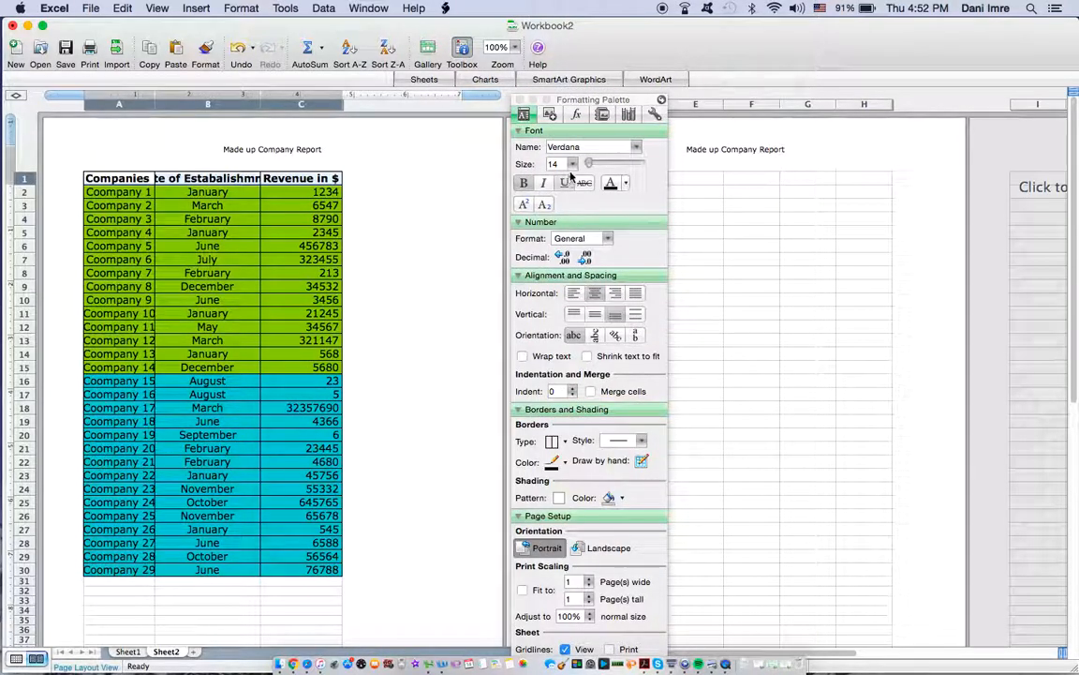
{"action": "left_click", "coordinate": [572, 164]}
{"action": "left_click", "coordinate": [561, 242]}
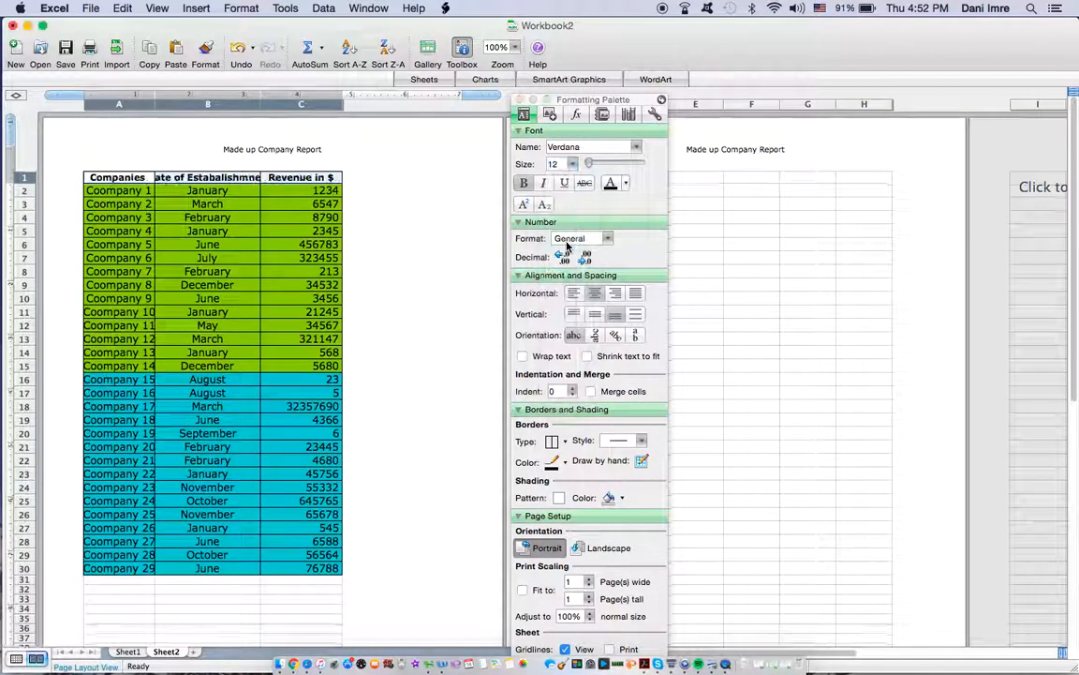
{"action": "left_click", "coordinate": [462, 49]}
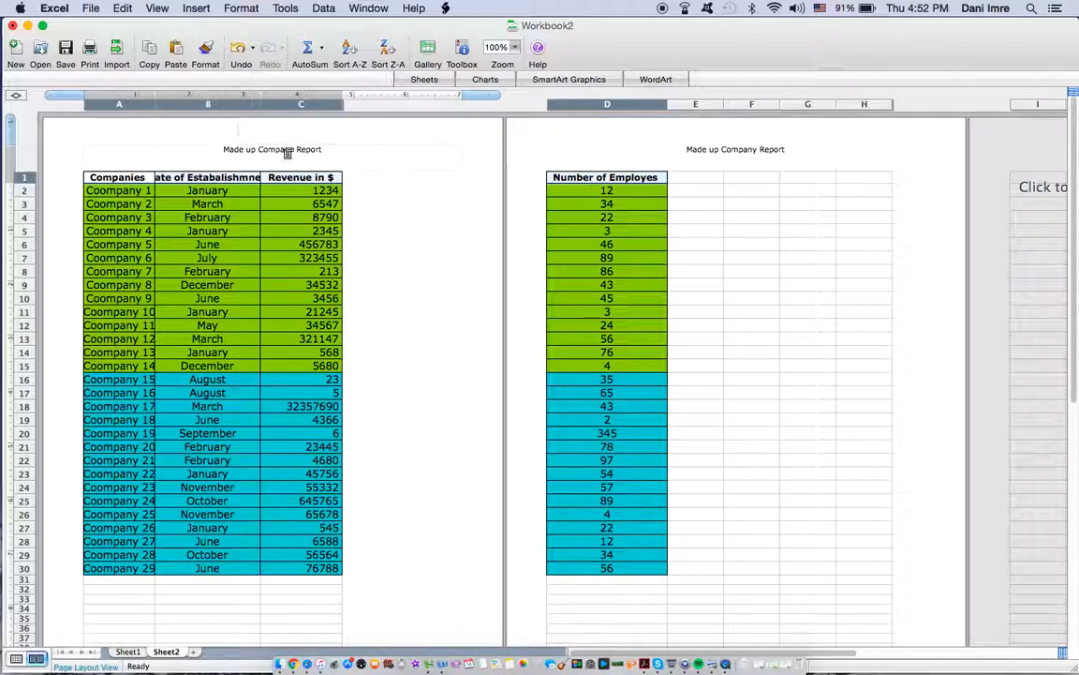
Step: Set the font size of the headings in A1:D1 to 10 and close the Formatting Palette
{"action": "left_click", "coordinate": [462, 52]}
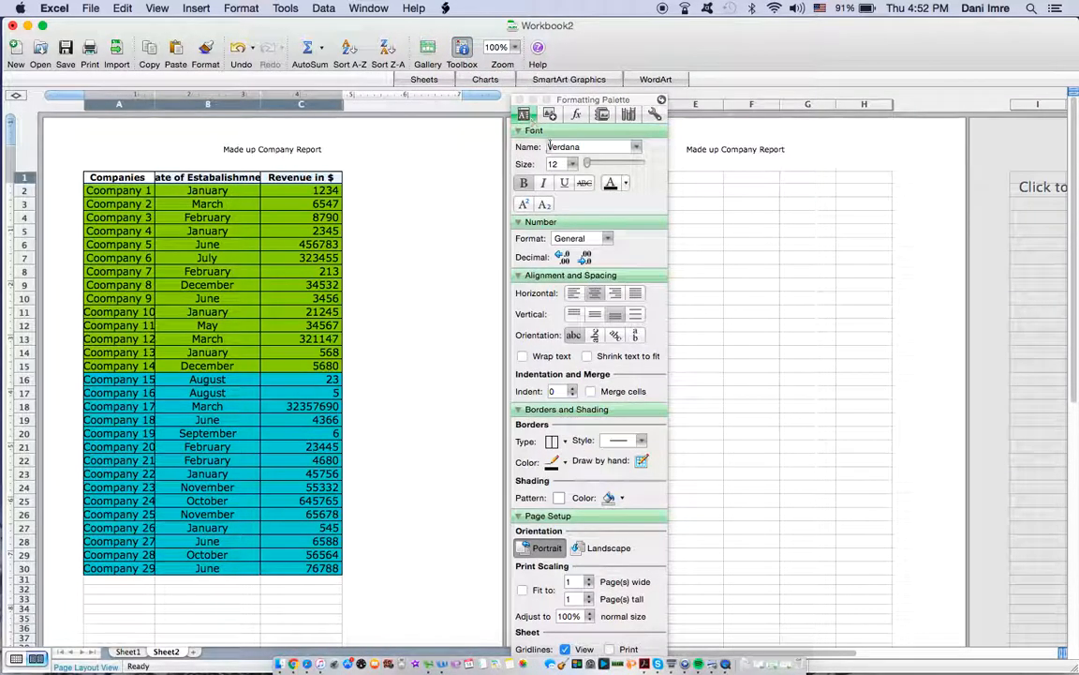
{"action": "left_click", "coordinate": [572, 164]}
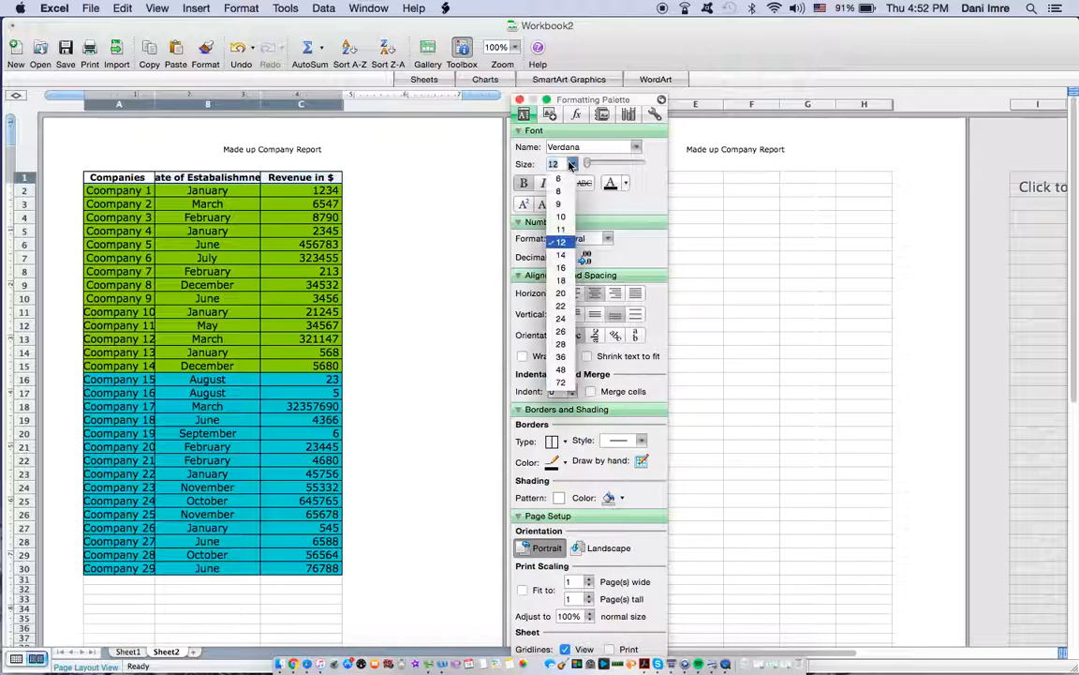
{"action": "left_click", "coordinate": [562, 213]}
{"action": "left_click", "coordinate": [461, 51]}
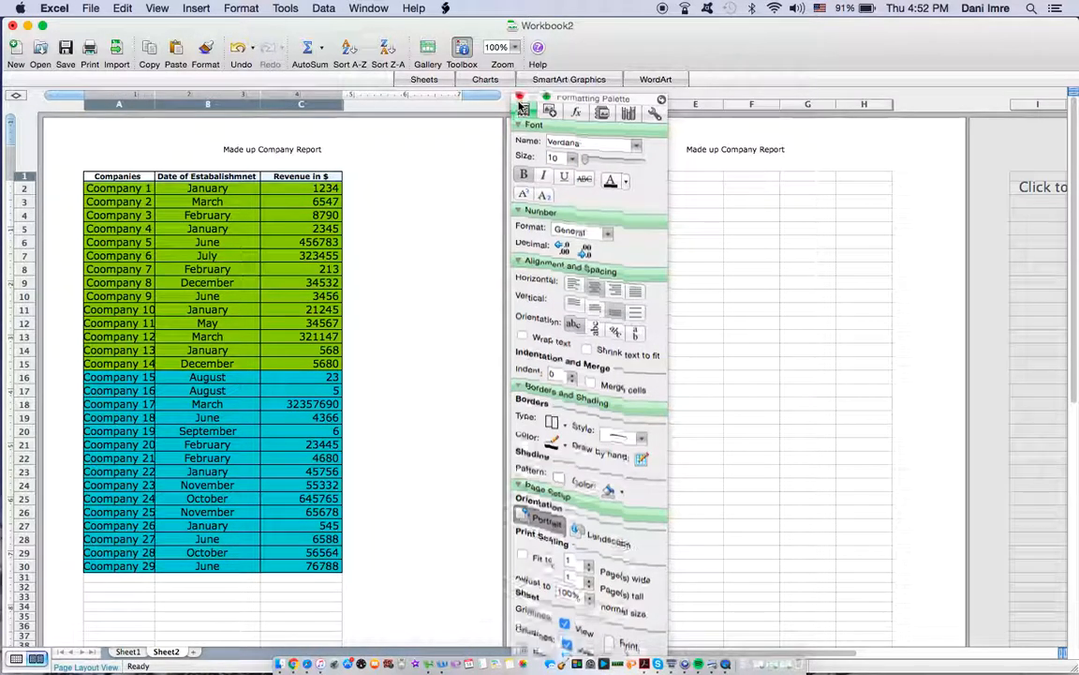
Step: Adjust the widths of columns A through D so that the whole table fits on the first page
{"action": "left_click_drag", "start_coordinate": [154, 104], "coordinate": [145, 105]}
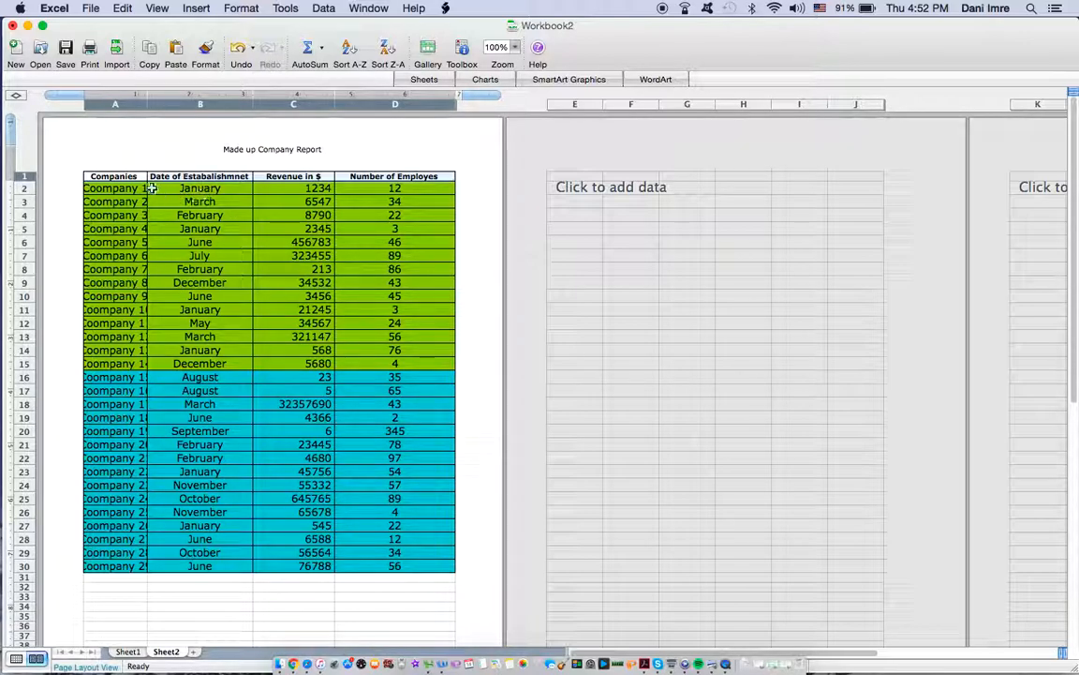
{"action": "left_click_drag", "start_coordinate": [147, 107], "coordinate": [149, 108]}
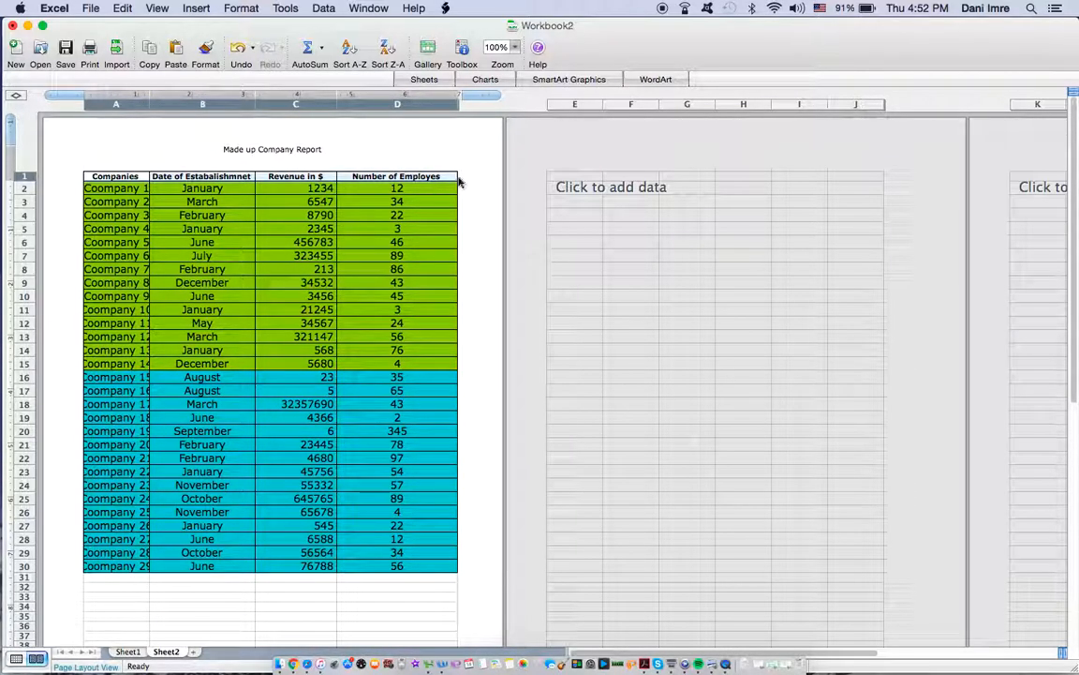
{"action": "left_click_drag", "start_coordinate": [456, 107], "coordinate": [450, 108]}
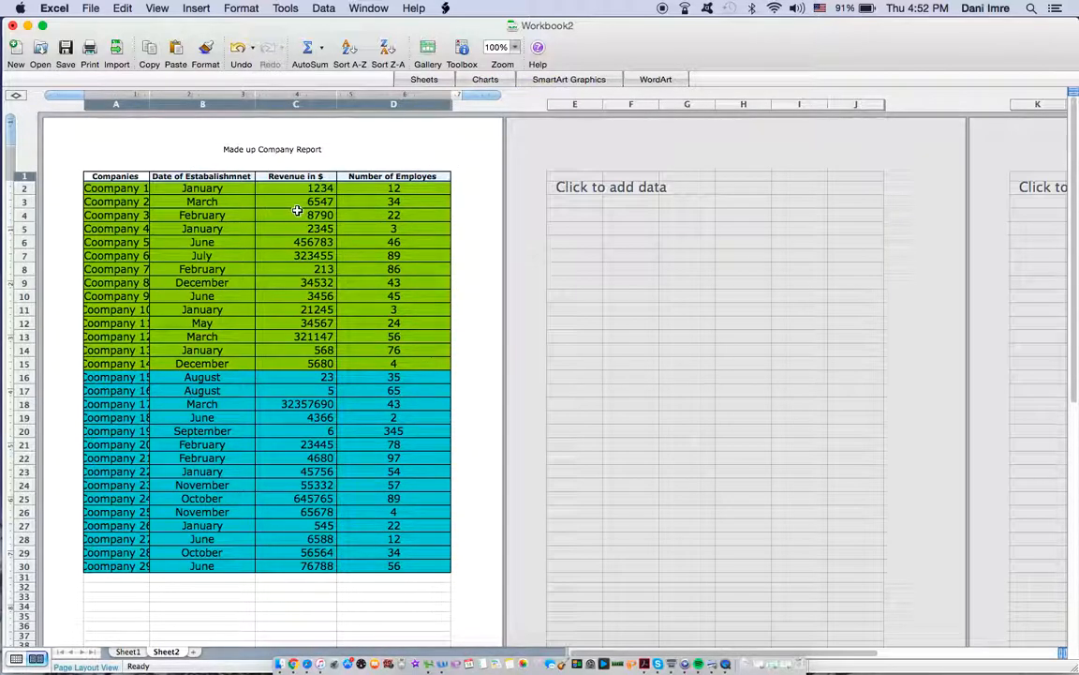
{"action": "left_click_drag", "start_coordinate": [336, 103], "coordinate": [343, 104]}
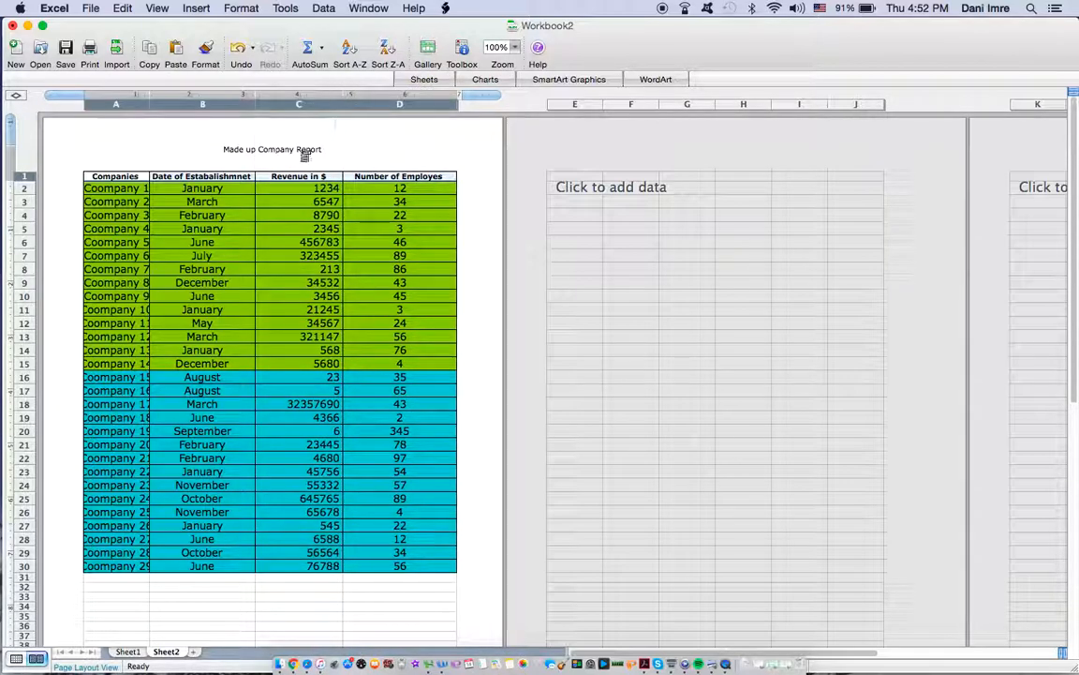
{"action": "left_click_drag", "start_coordinate": [256, 101], "coordinate": [264, 101]}
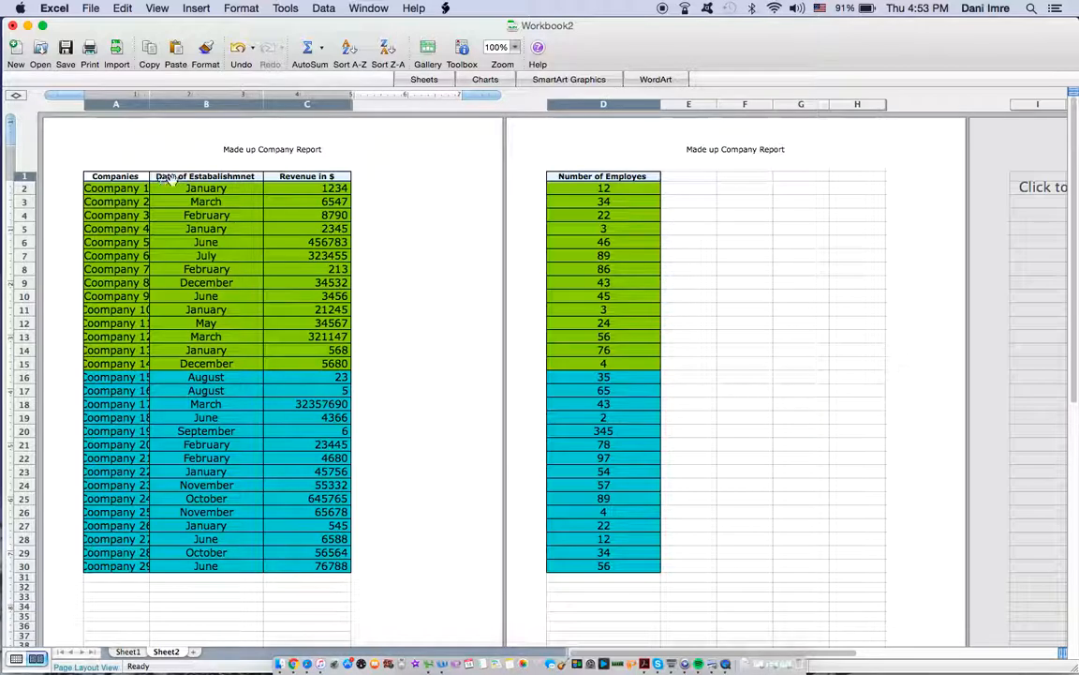
{"action": "left_click_drag", "start_coordinate": [264, 106], "coordinate": [259, 106]}
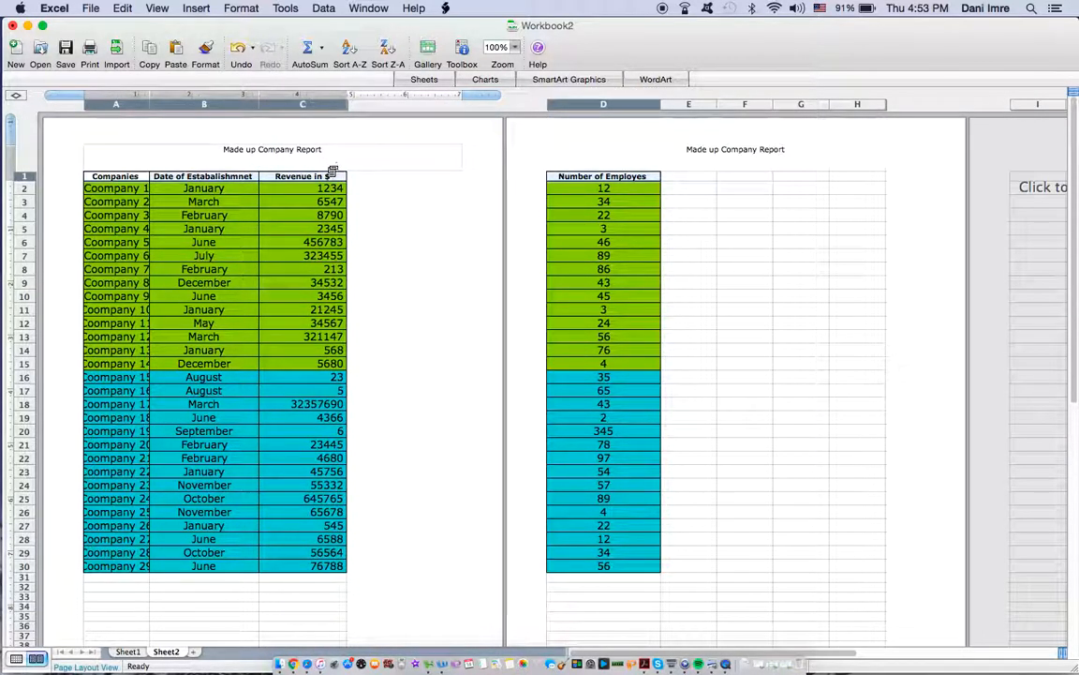
{"action": "left_click_drag", "start_coordinate": [348, 103], "coordinate": [338, 103]}
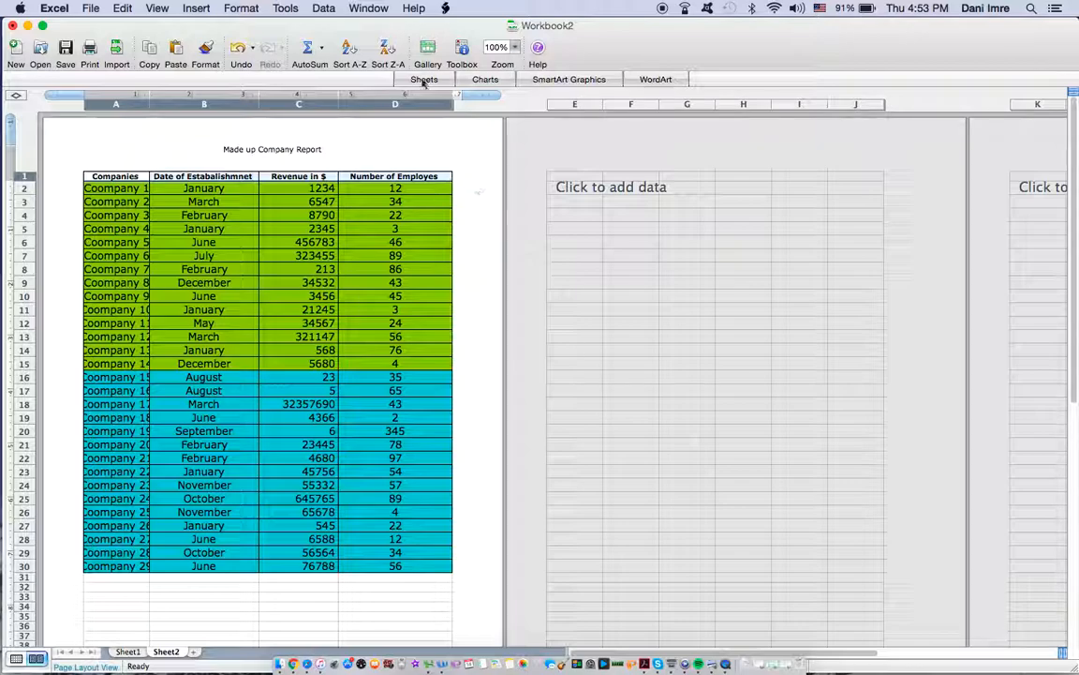
Step: Select the whole company table A1:D30, including its headings
{"action": "left_click_drag", "start_coordinate": [90, 176], "coordinate": [405, 564]}
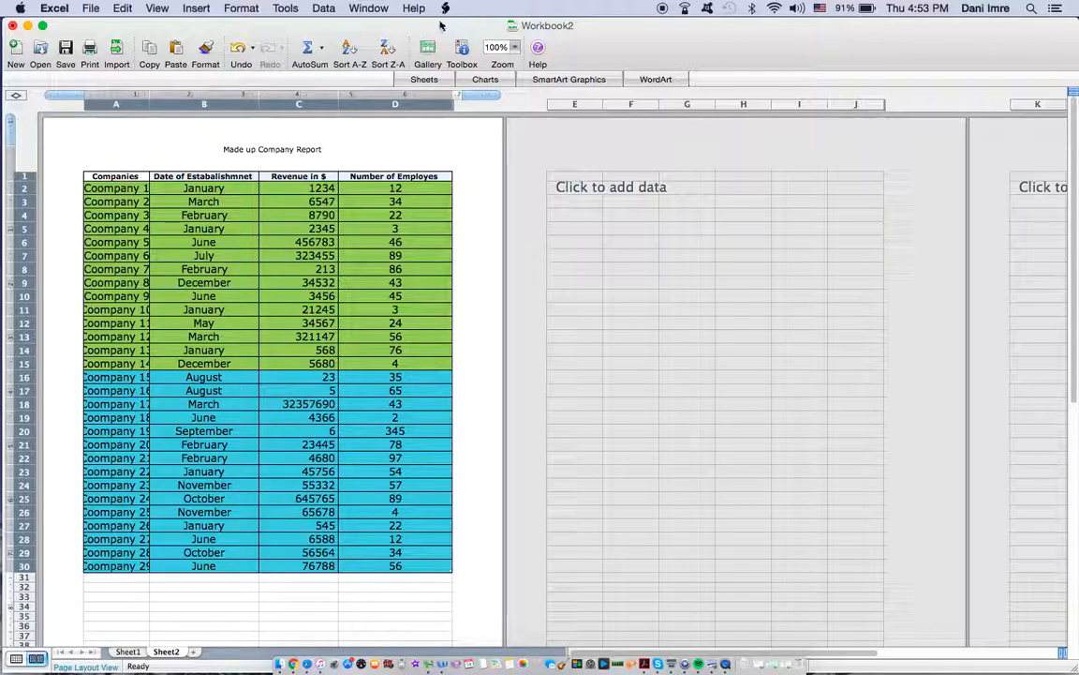
{"action": "left_click", "coordinate": [324, 7]}
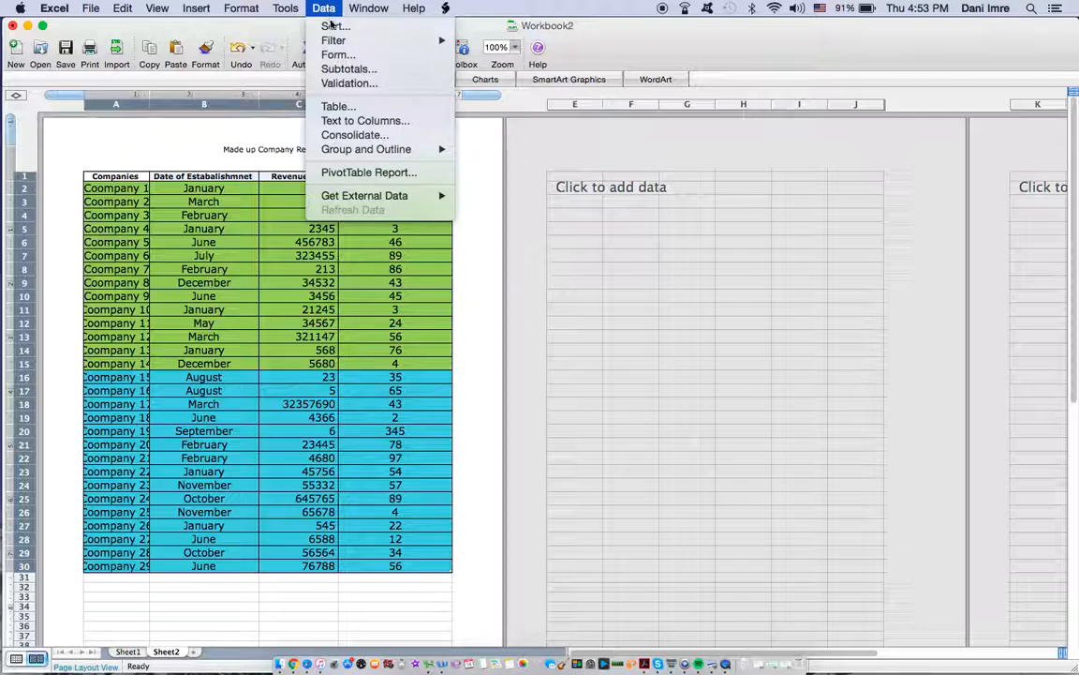
{"action": "left_click", "coordinate": [334, 26]}
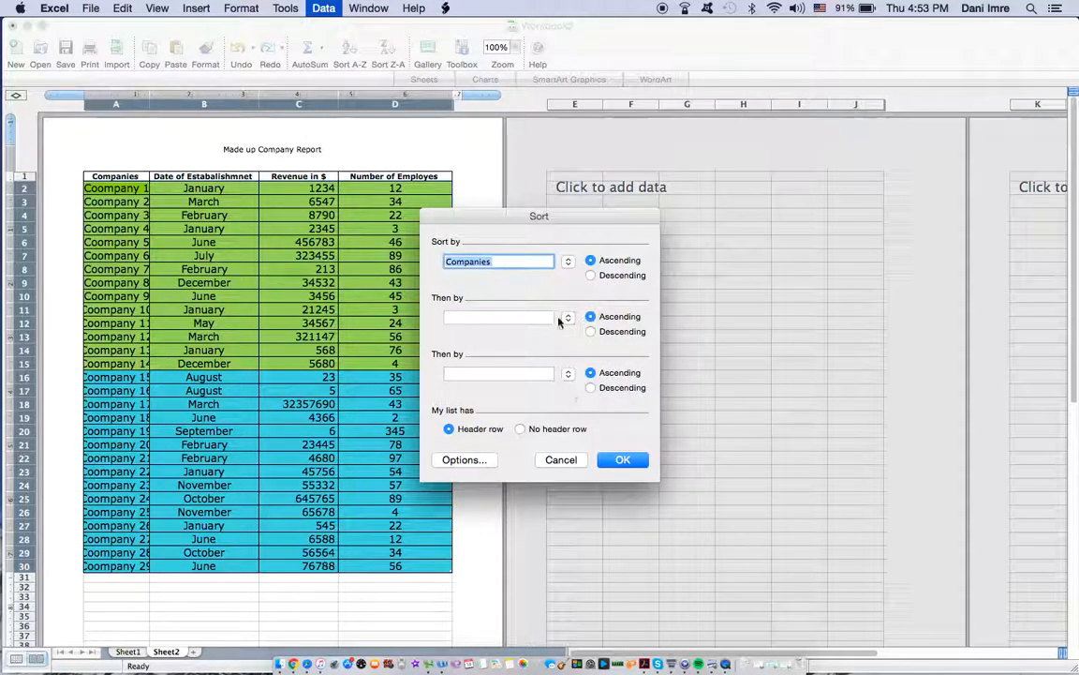
{"action": "left_click", "coordinate": [561, 461]}
Step: Convert the range A1:D30 with headers into a list on the existing sheet at A1, keeping the default column settings
{"action": "left_click", "coordinate": [206, 8]}
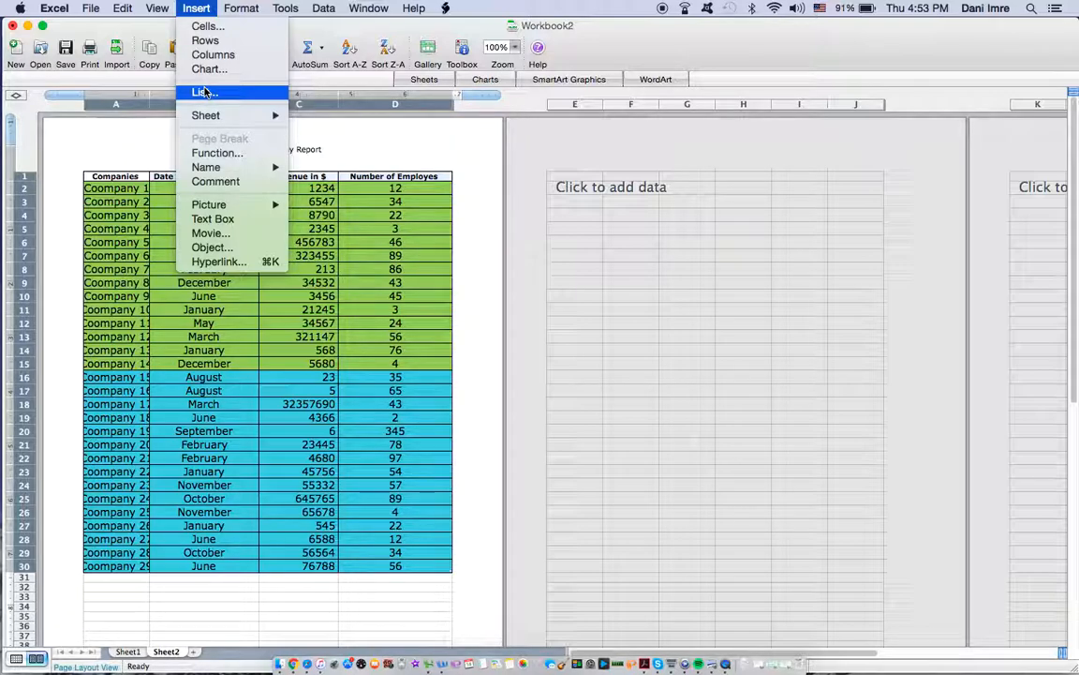
{"action": "left_click", "coordinate": [205, 92]}
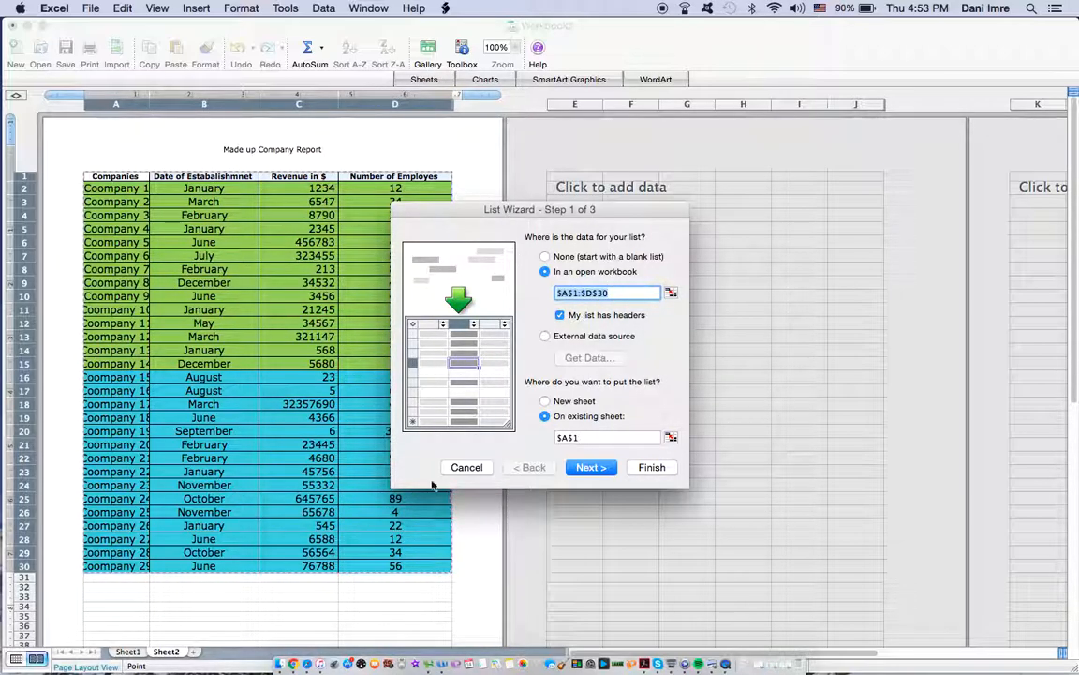
{"action": "left_click", "coordinate": [598, 470]}
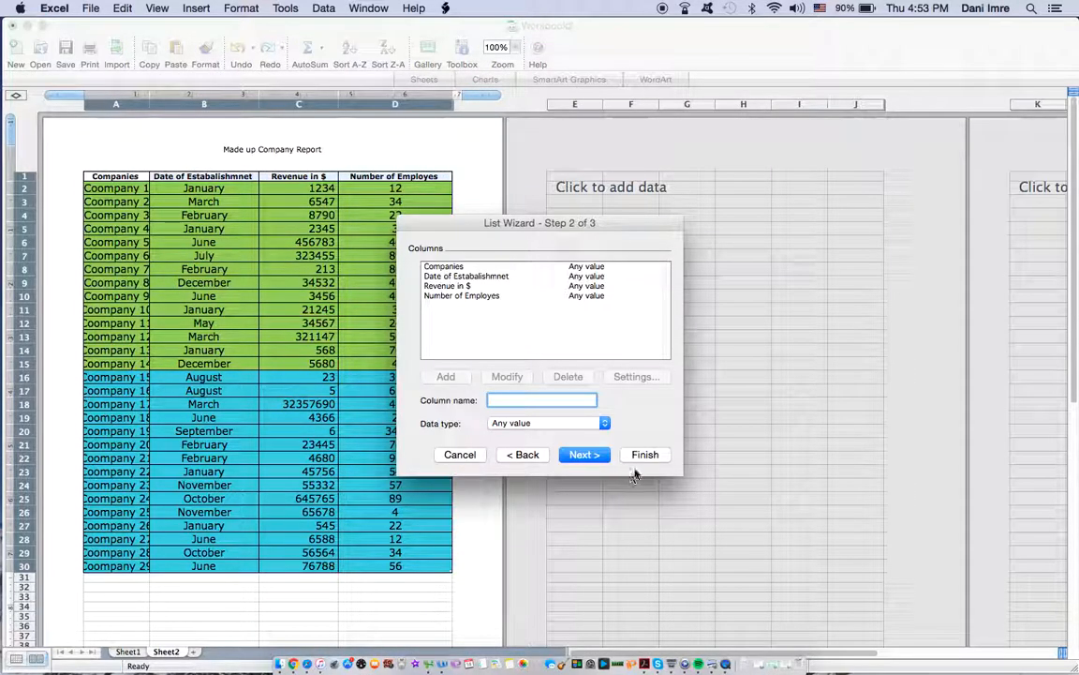
{"action": "left_click", "coordinate": [645, 454]}
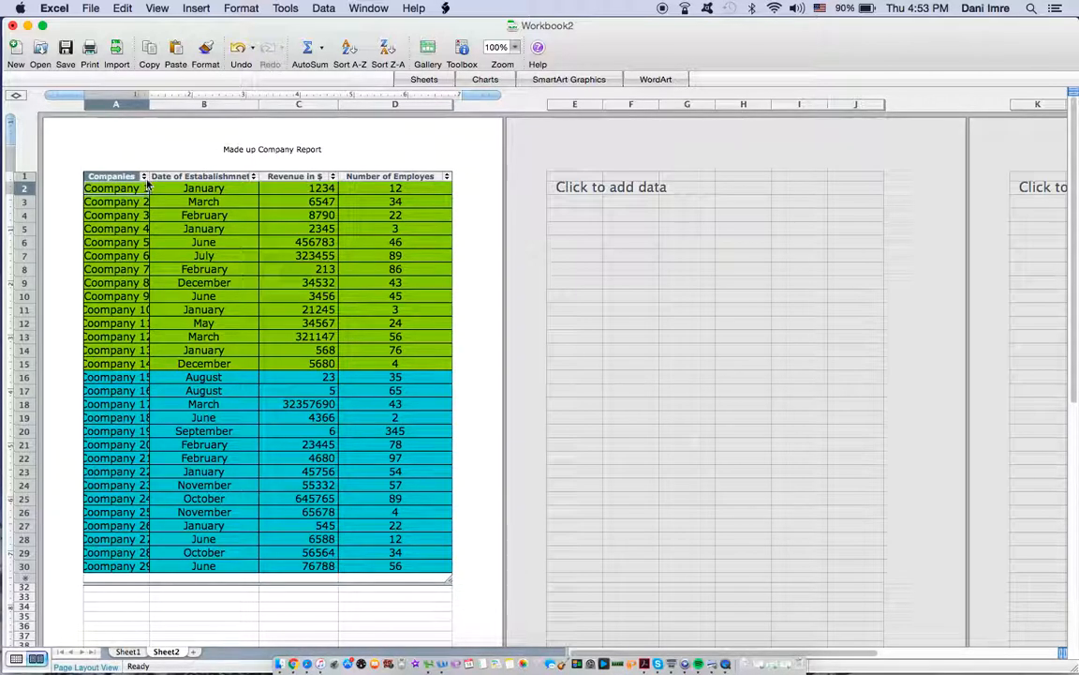
Step: Filter the list's Date of Estabalishmnet column to January and restore all rows
{"action": "left_click", "coordinate": [253, 177]}
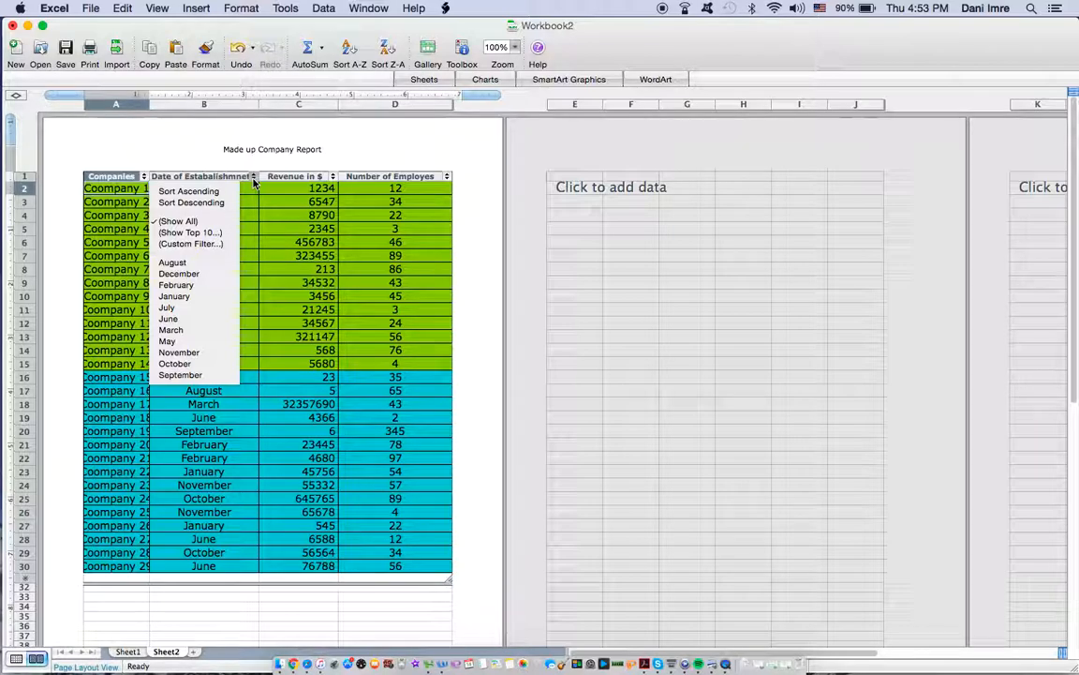
{"action": "left_click", "coordinate": [173, 145]}
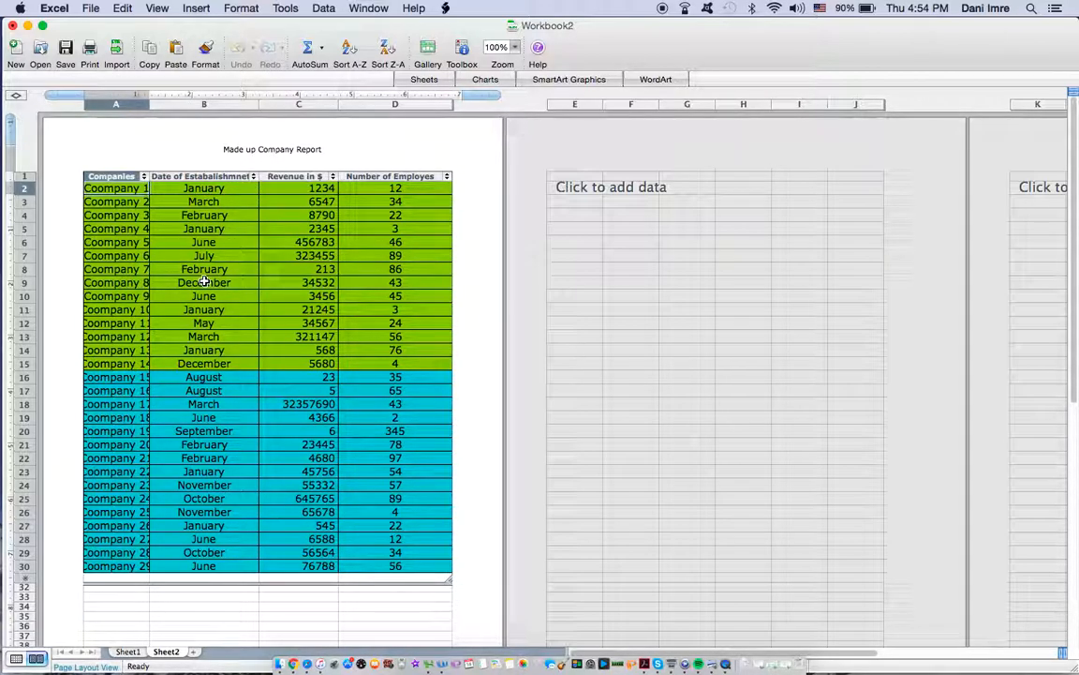
{"action": "left_click", "coordinate": [253, 177]}
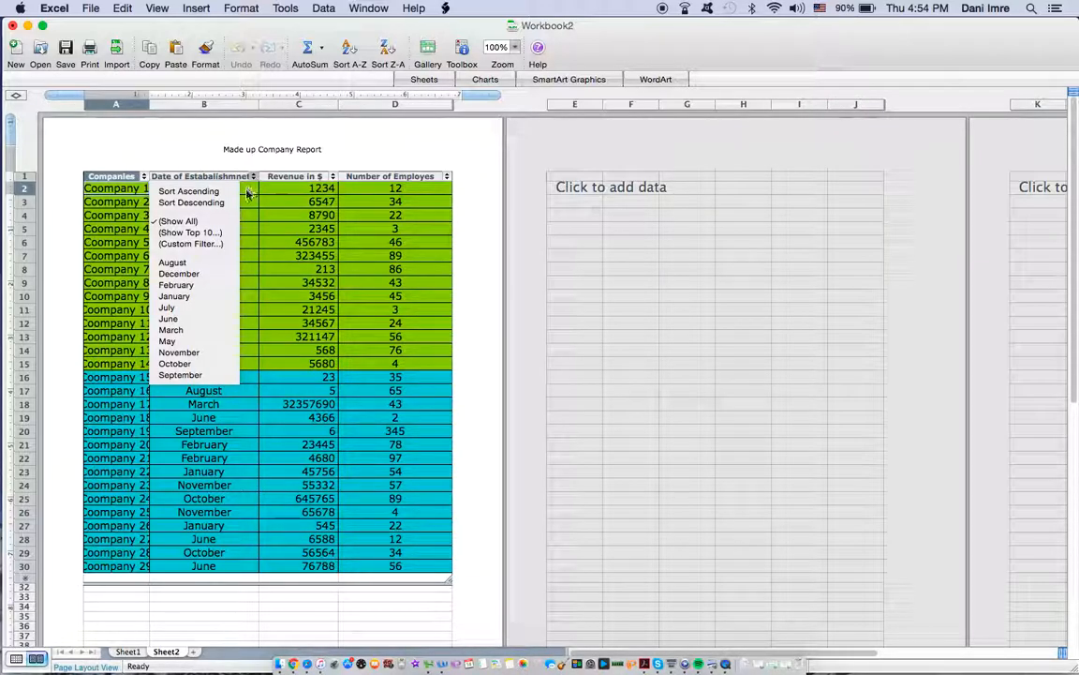
{"action": "left_click", "coordinate": [209, 296]}
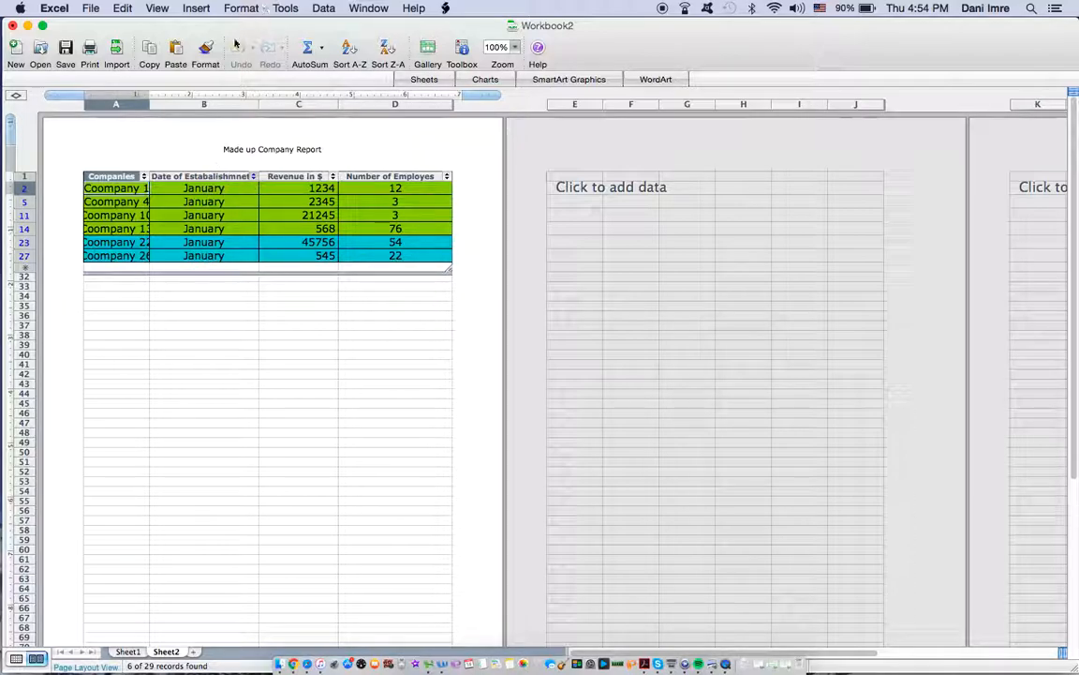
{"action": "left_click", "coordinate": [253, 176]}
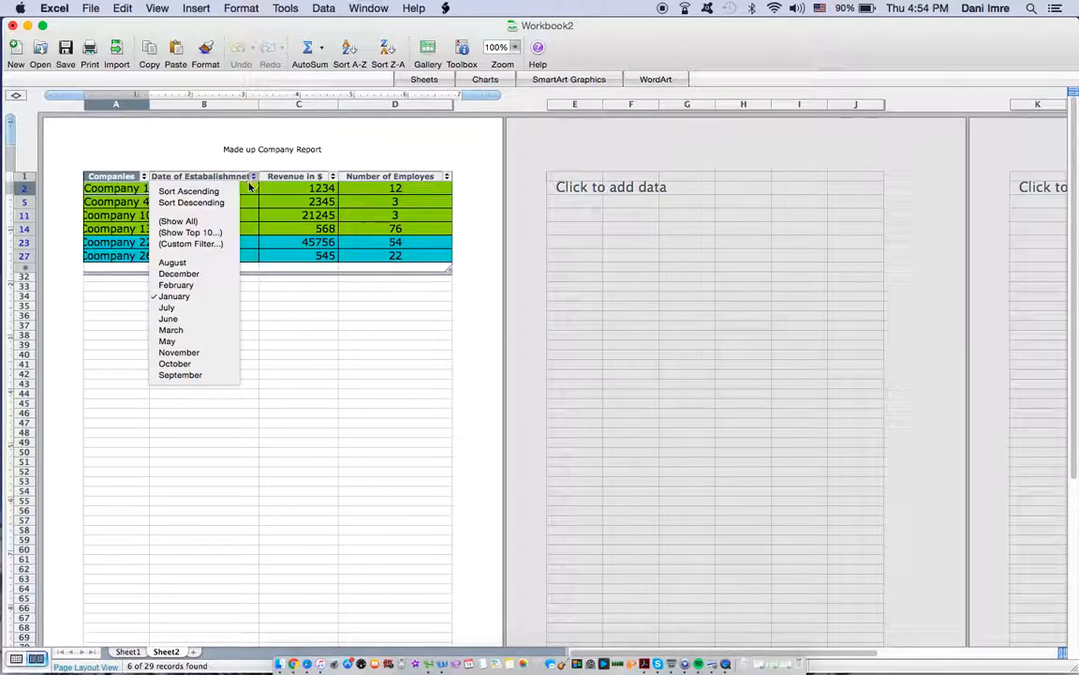
{"action": "left_click", "coordinate": [216, 222]}
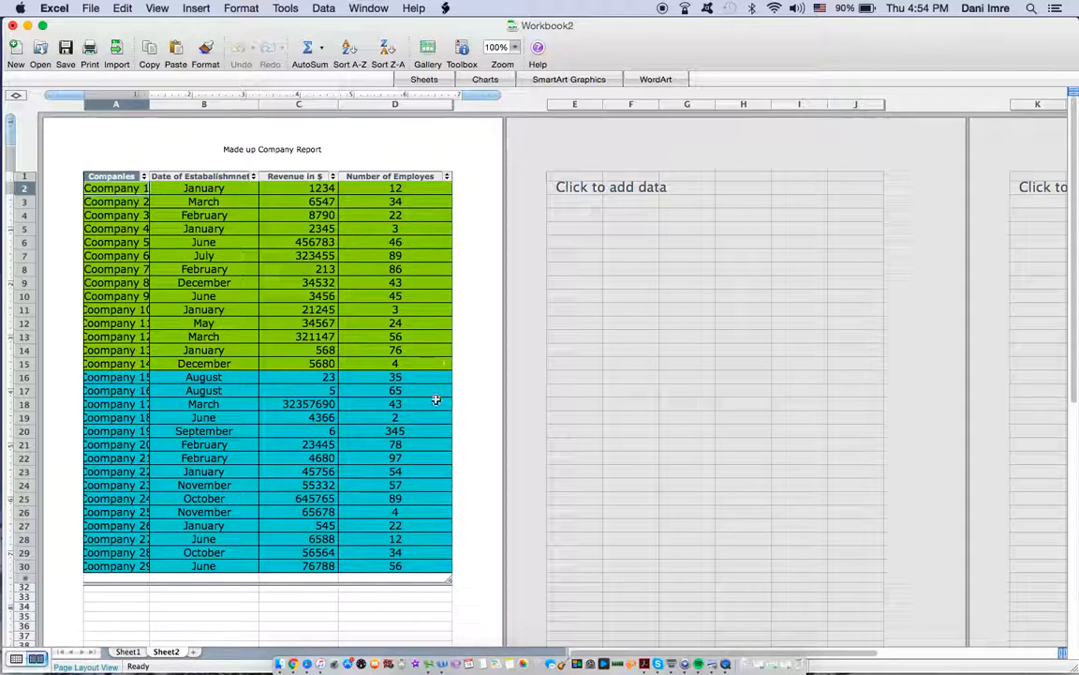
Step: Sort the list by the Date of Estabalishmnet column in descending order
{"action": "left_click", "coordinate": [254, 178]}
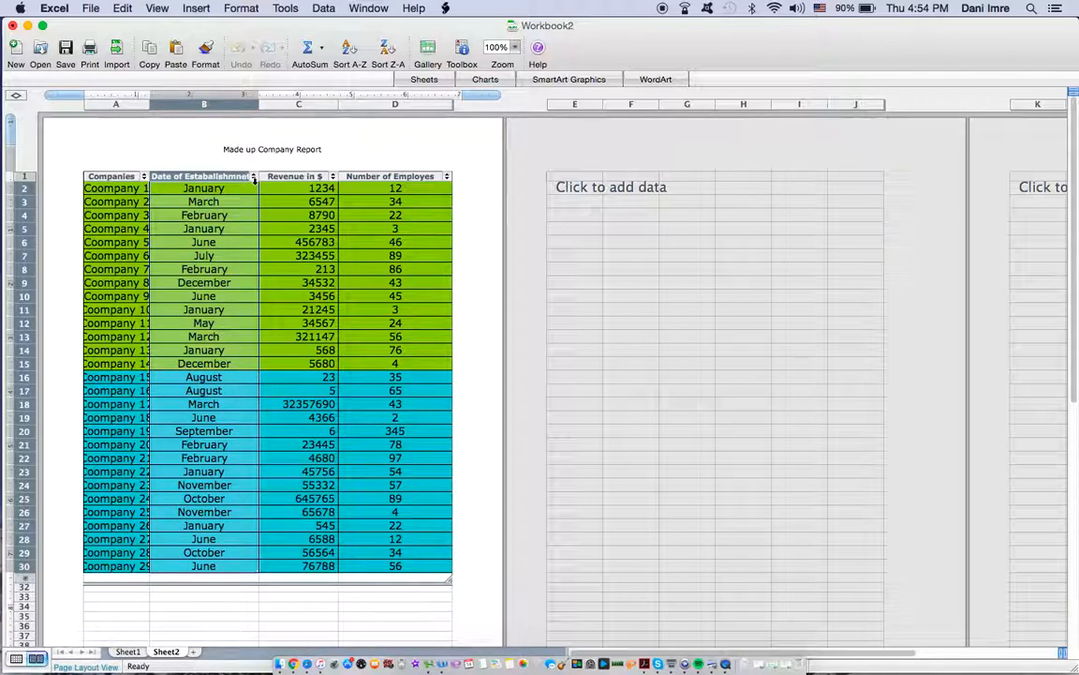
{"action": "left_click", "coordinate": [252, 177]}
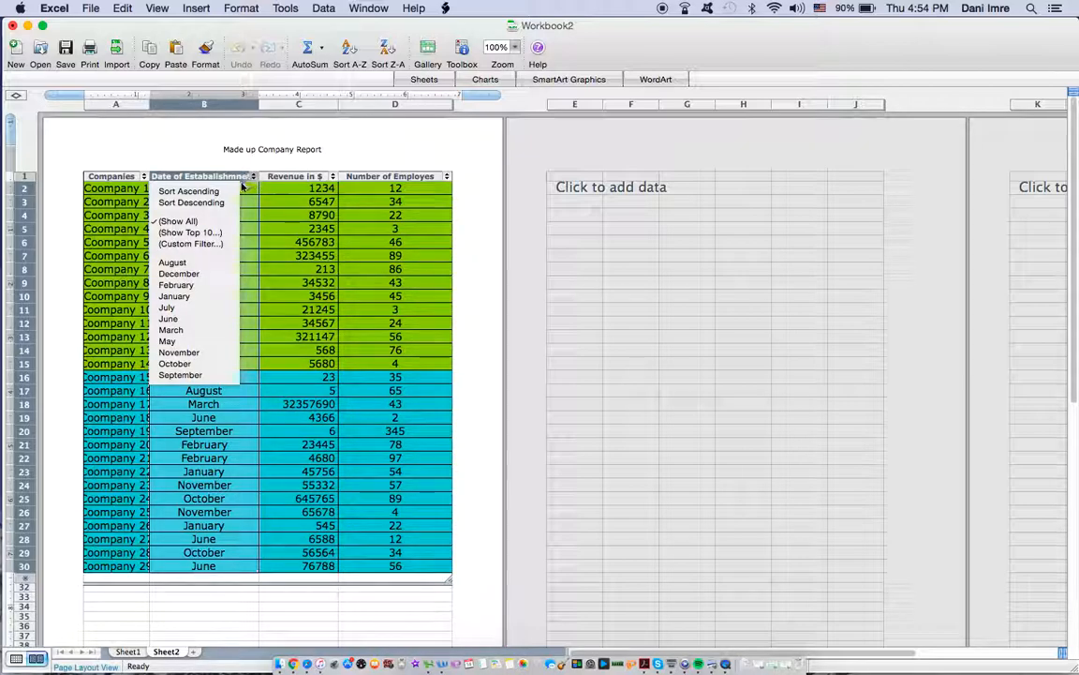
{"action": "left_click", "coordinate": [228, 202]}
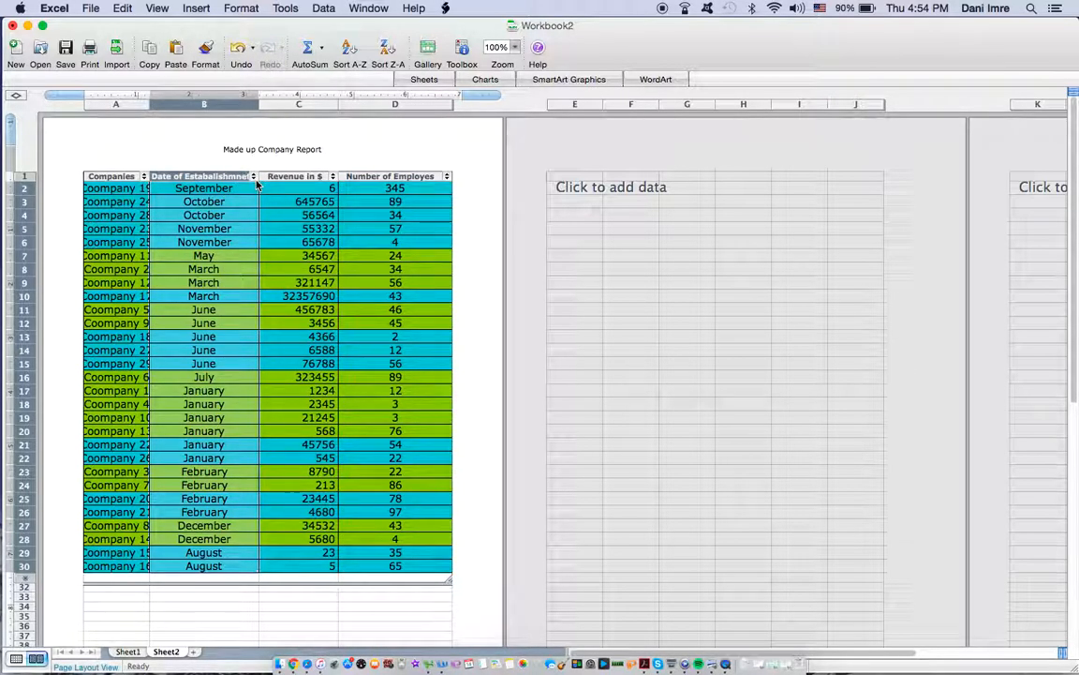
Step: Sort the list by the Date of Estabalishmnet column in ascending order
{"action": "left_click", "coordinate": [253, 176]}
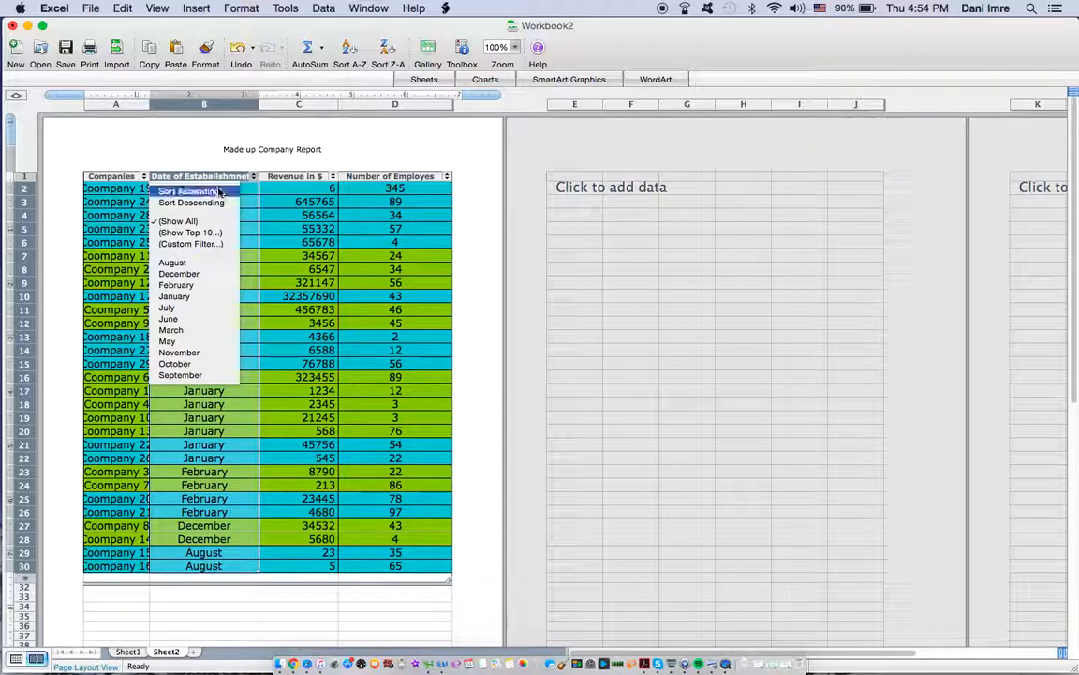
{"action": "left_click", "coordinate": [218, 193]}
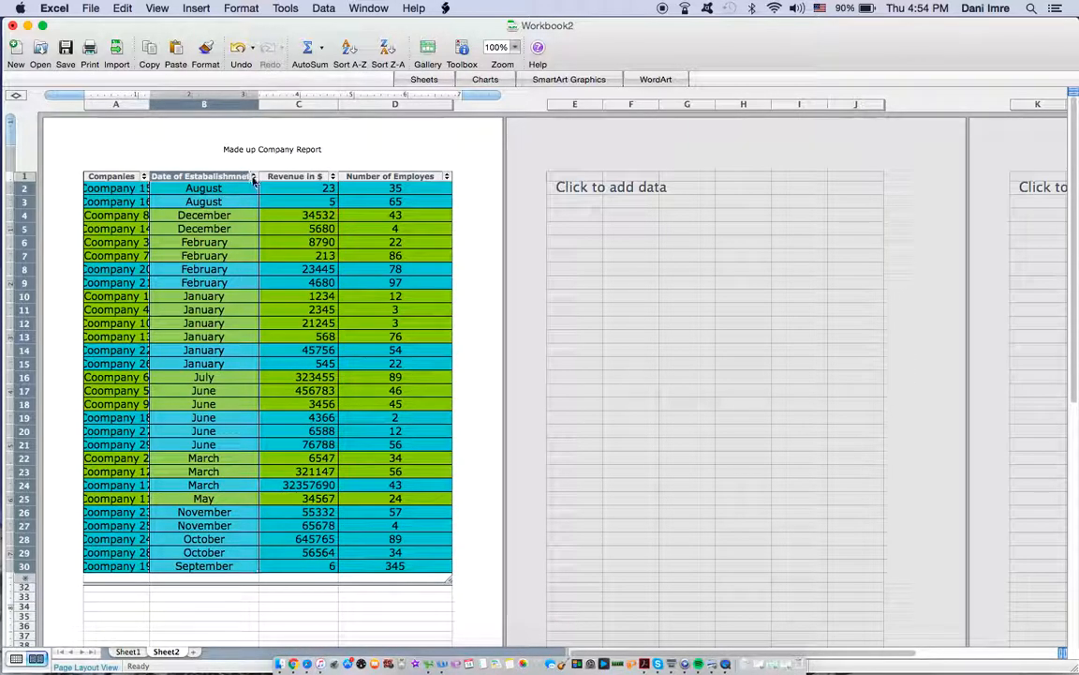
Step: Try the Top 10 filter on the Date of Estabalishmnet column and view the comparison options of its custom filter without applying one
{"action": "left_click", "coordinate": [253, 177]}
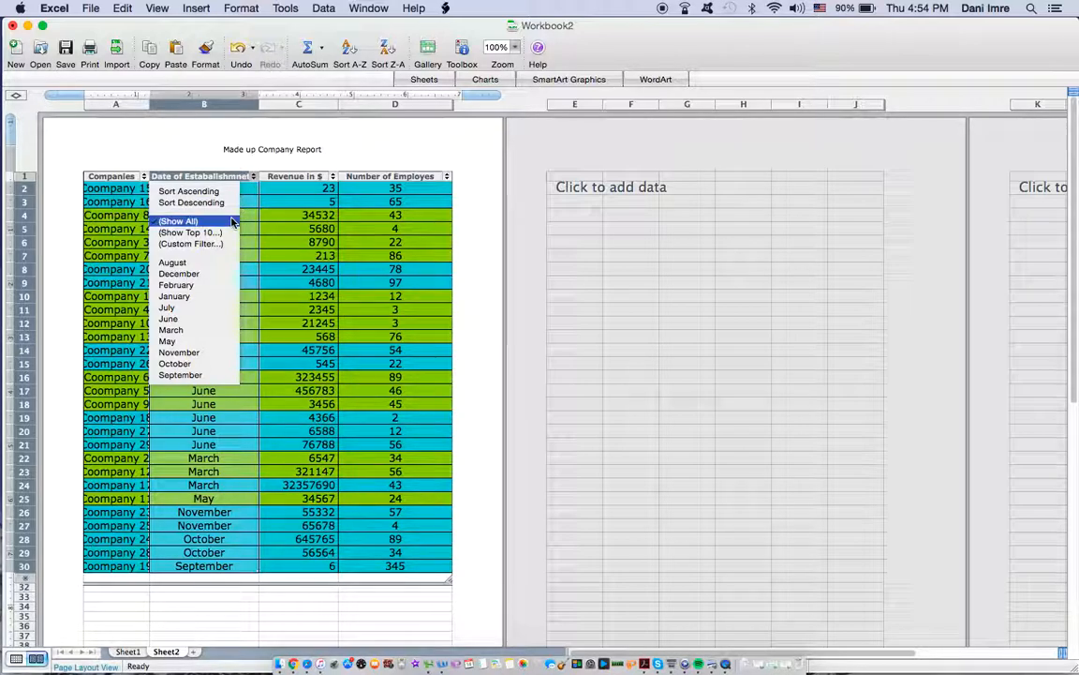
{"action": "left_click", "coordinate": [225, 233]}
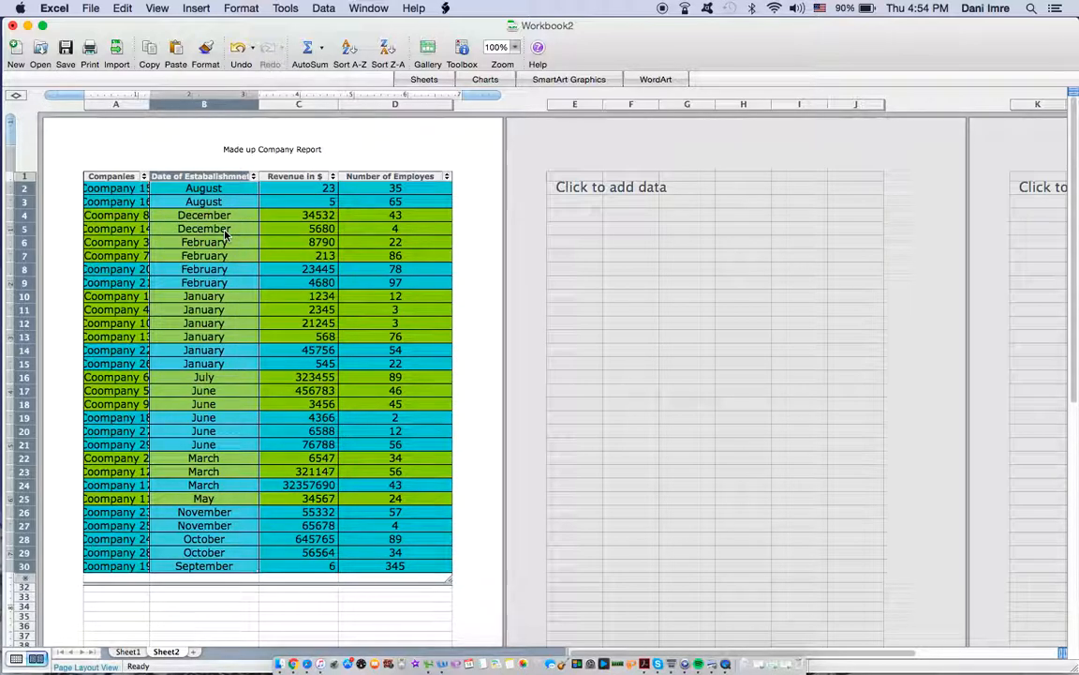
{"action": "left_click", "coordinate": [254, 177]}
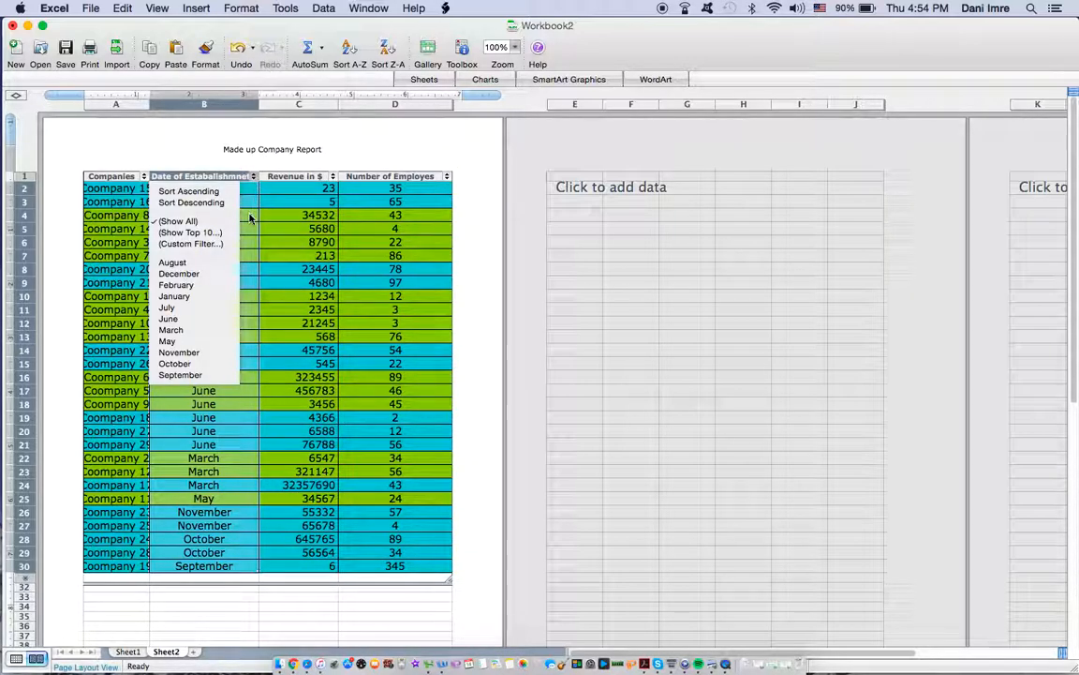
{"action": "left_click", "coordinate": [216, 243]}
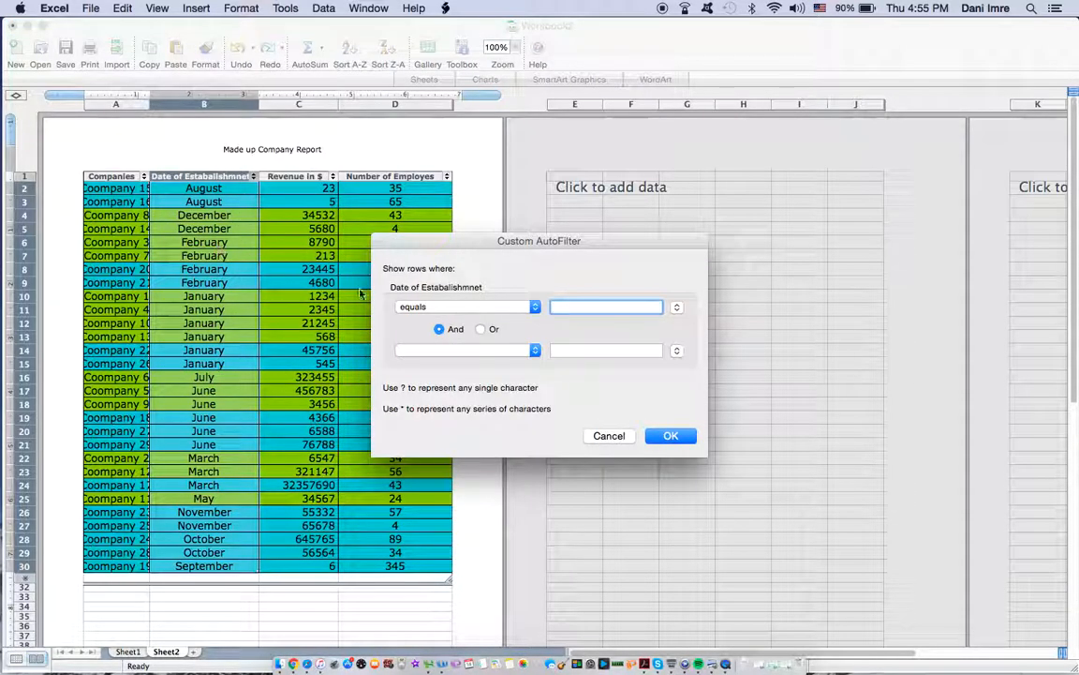
{"action": "left_click", "coordinate": [533, 308]}
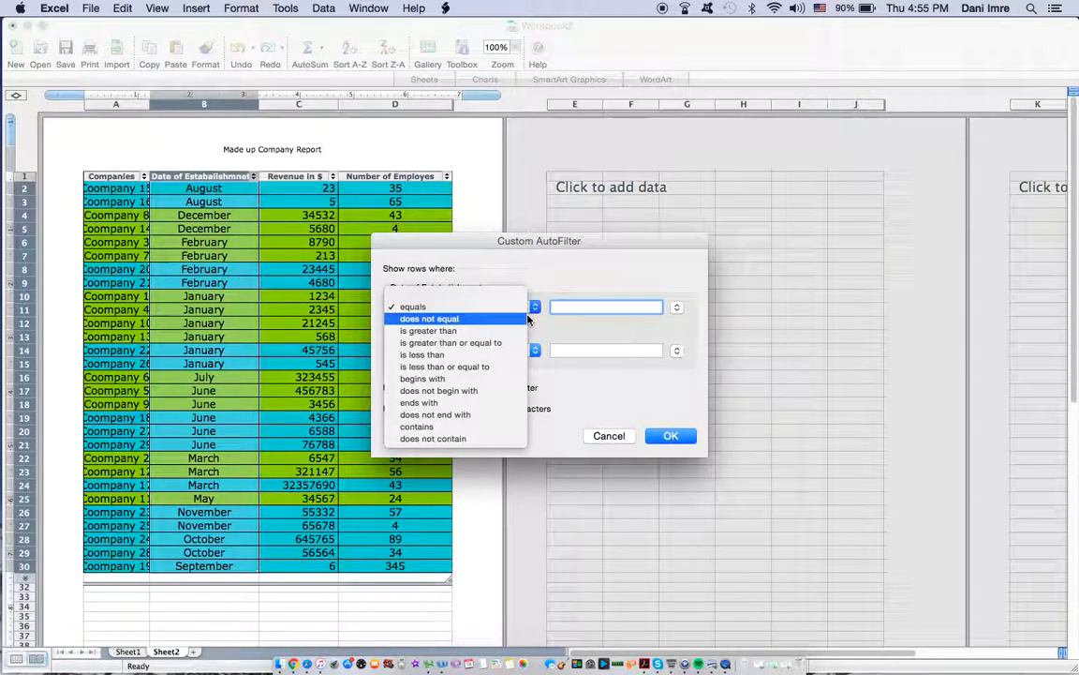
{"action": "left_click", "coordinate": [618, 440]}
{"action": "left_click", "coordinate": [611, 437]}
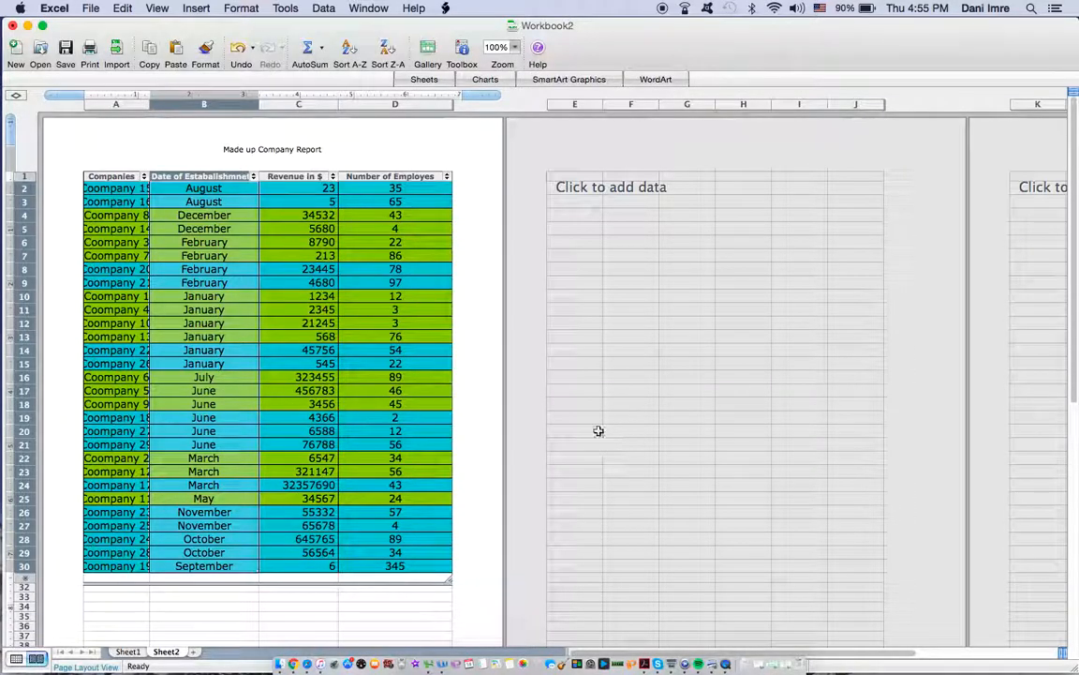
Step: Filter the Date of Estabalishmnet column to November and clear that filter to show all companies again
{"action": "left_click", "coordinate": [252, 177]}
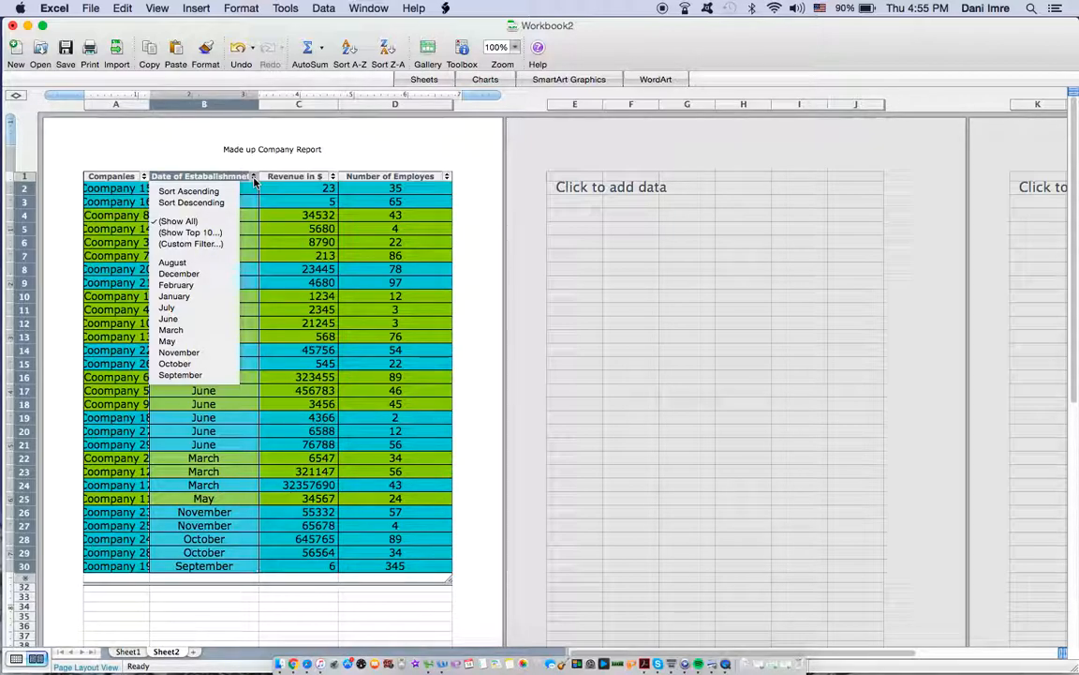
{"action": "left_click", "coordinate": [183, 352]}
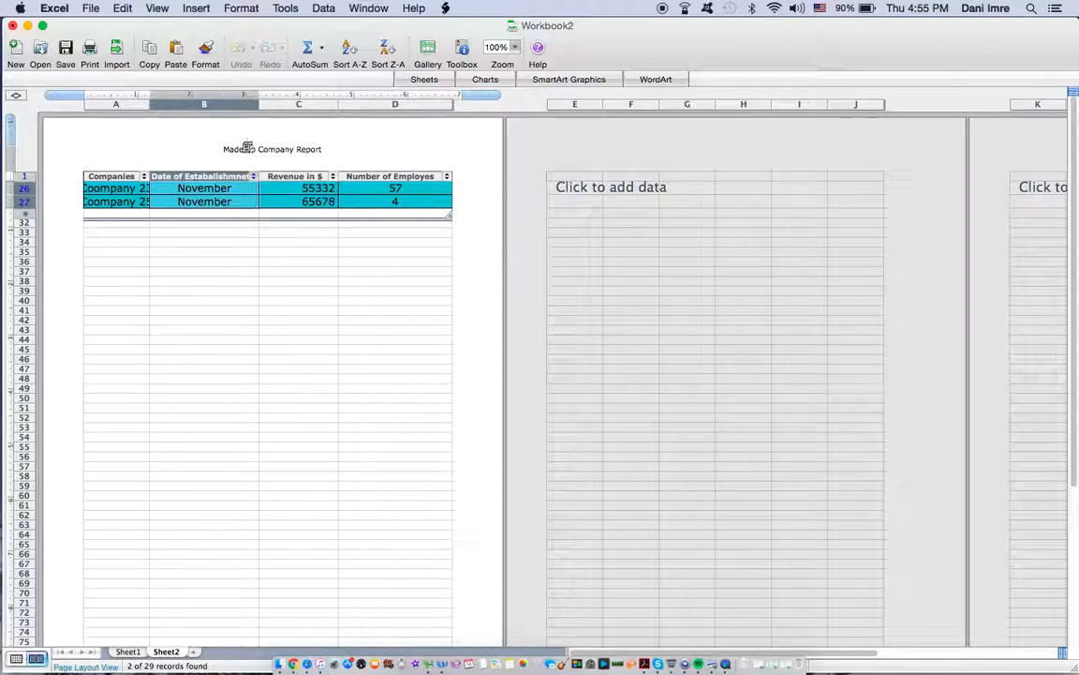
{"action": "left_click", "coordinate": [253, 177]}
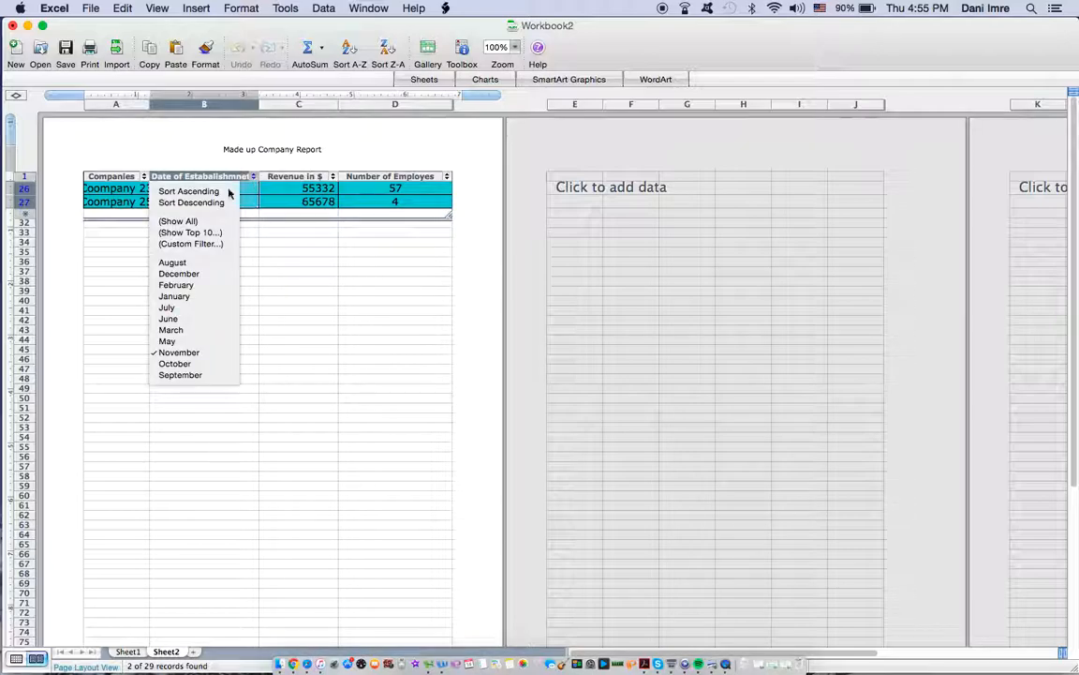
{"action": "left_click", "coordinate": [202, 222]}
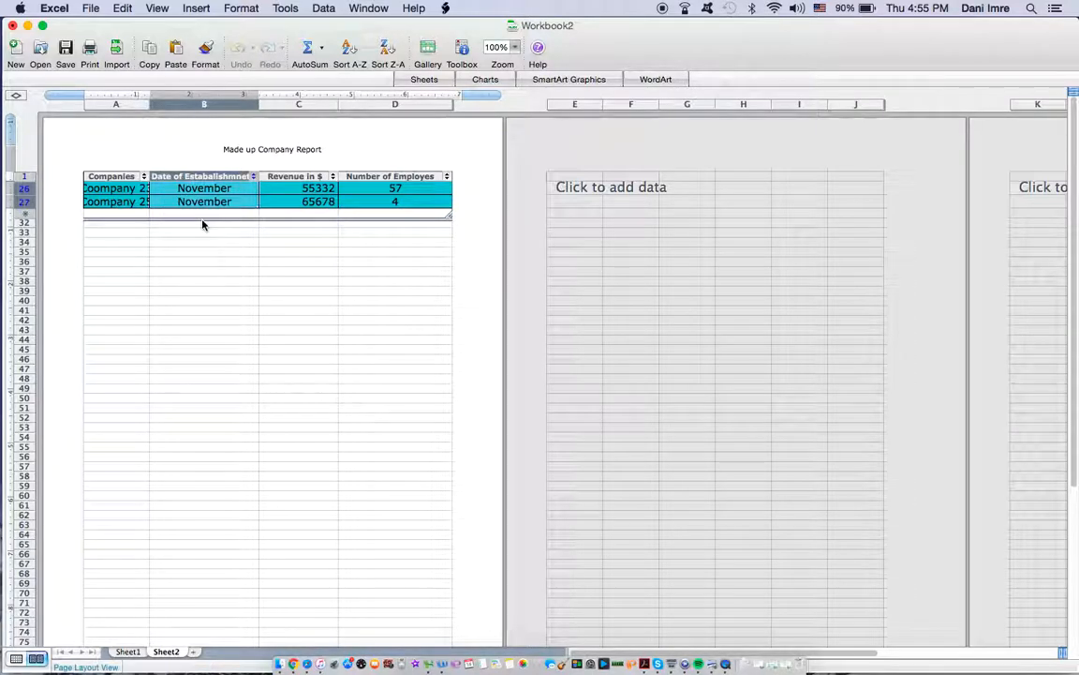